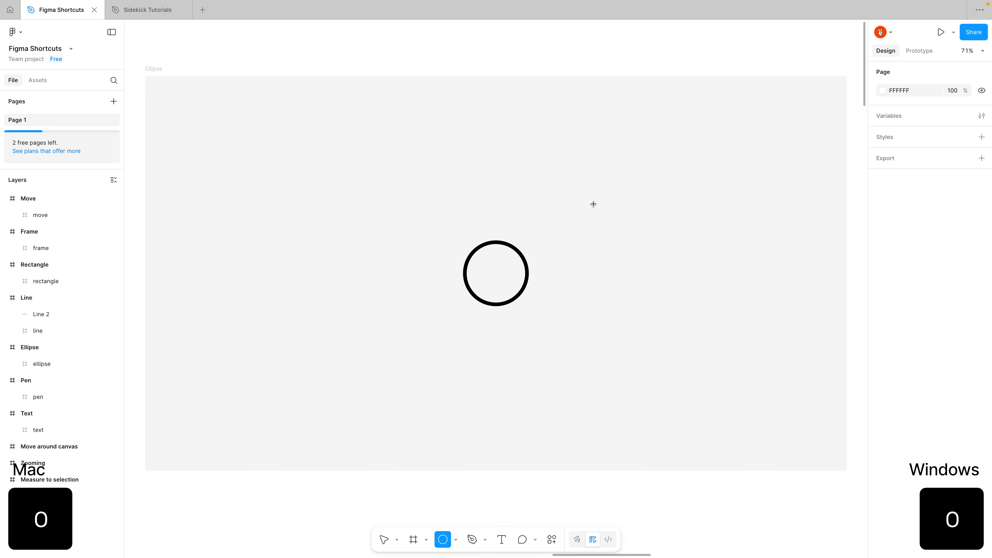
Draw a small circle above the icon in the Ellipse frame, and a curved two-point Pen path above the icon in the Pen frame.
left_click_drag(455, 128, 522, 194)
key("p")
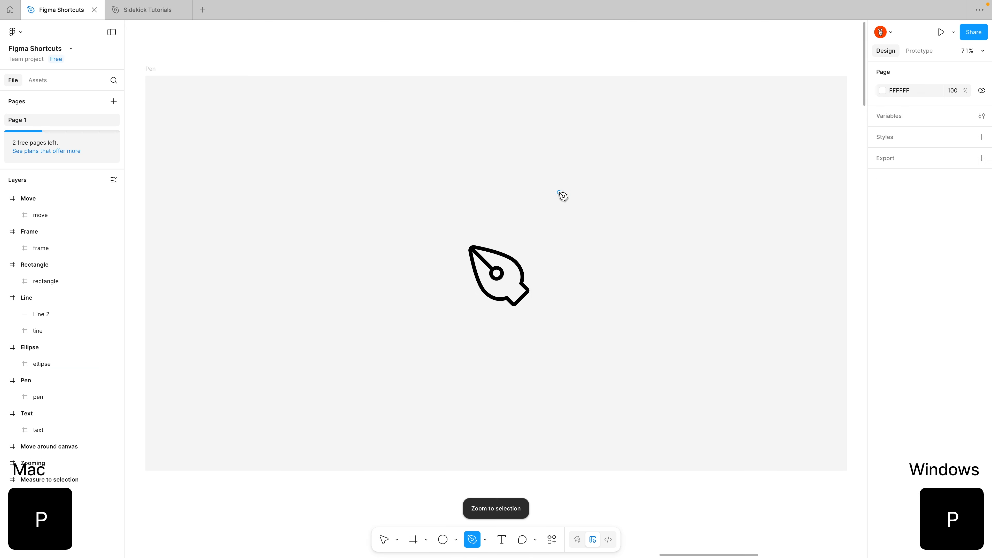
left_click(452, 183)
left_click_drag(538, 134, 567, 145)
key("Escape")
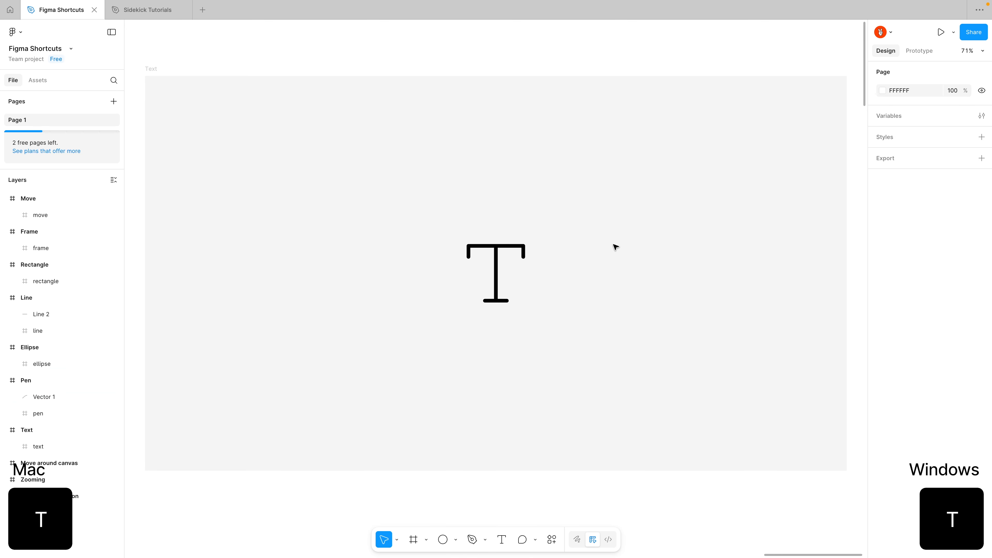
Add the text "Hello!" above the T icon in the Text frame.
key("t")
left_click(496, 163)
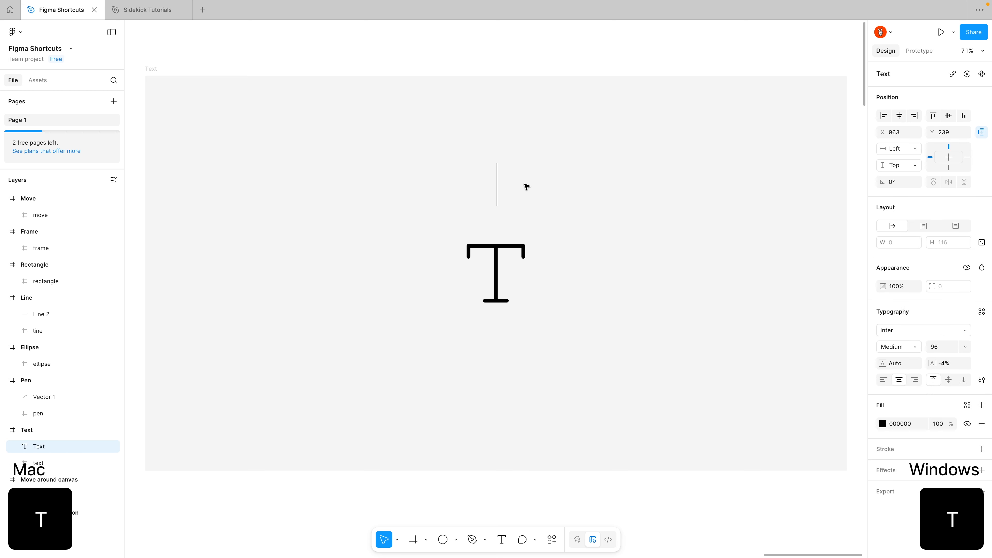
type("Hello!")
key("Escape")
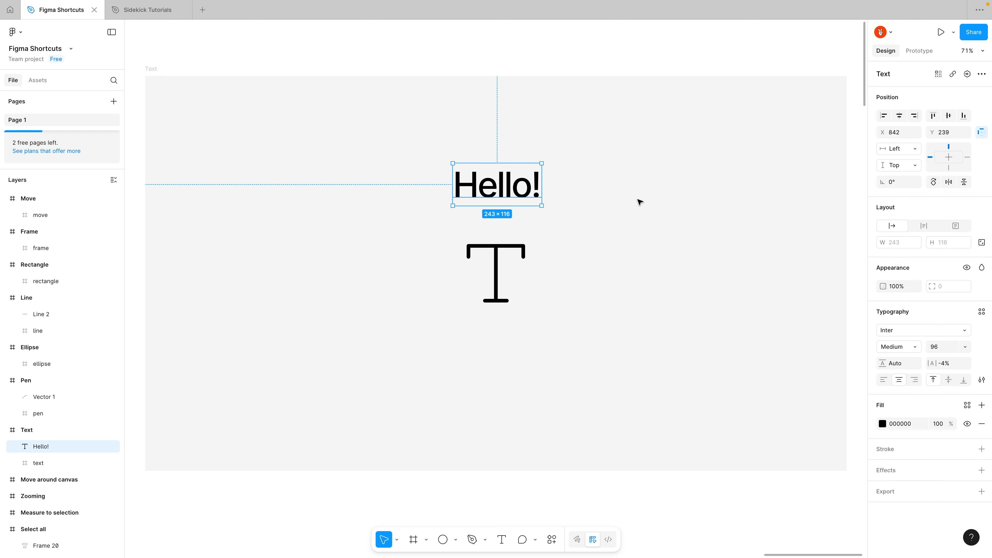
key("Escape")
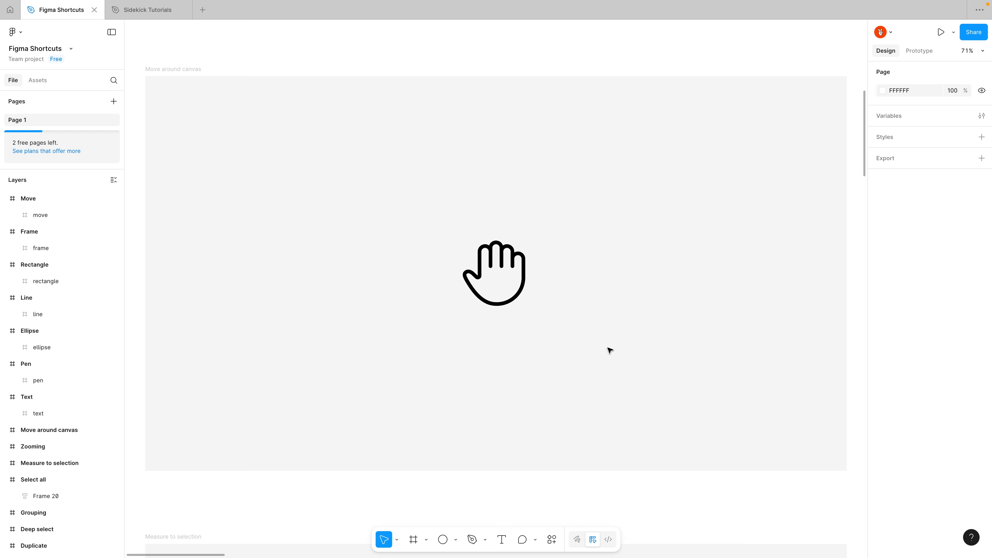
Pan the canvas with the Hand tool at the Move around canvas frame, and zoom smoothly in and out on the Zooming frame.
key("space")
mouse_move(552, 309)
left_mouse_down()
mouse_move(560, 321)
mouse_move(540, 338)
mouse_move(547, 301)
mouse_move(565, 317)
left_mouse_up()
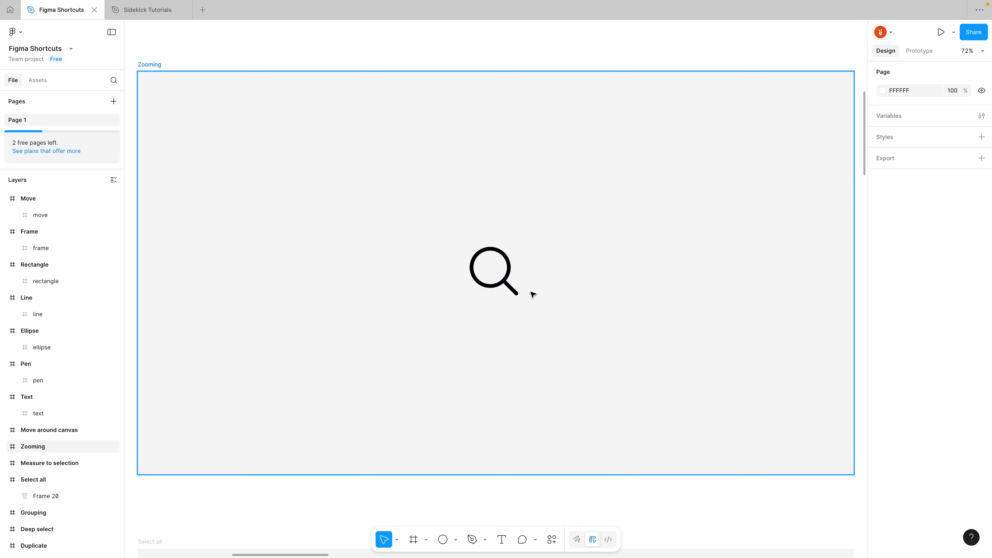
scroll(546, 293, "up", 5, "ctrl")
scroll(546, 293, "down", 6, "ctrl")
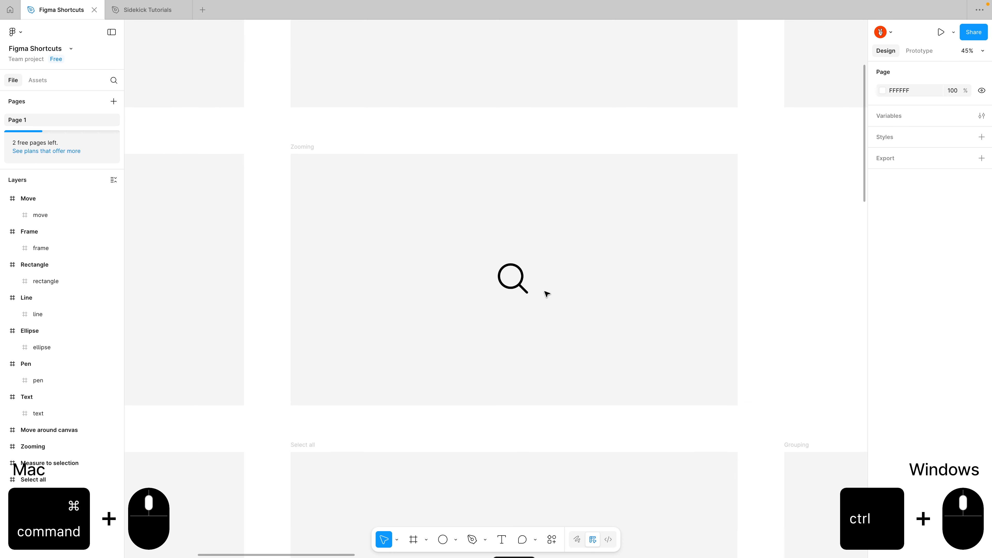
scroll(546, 293, "up", 3, "ctrl")
scroll(546, 293, "down", 2)
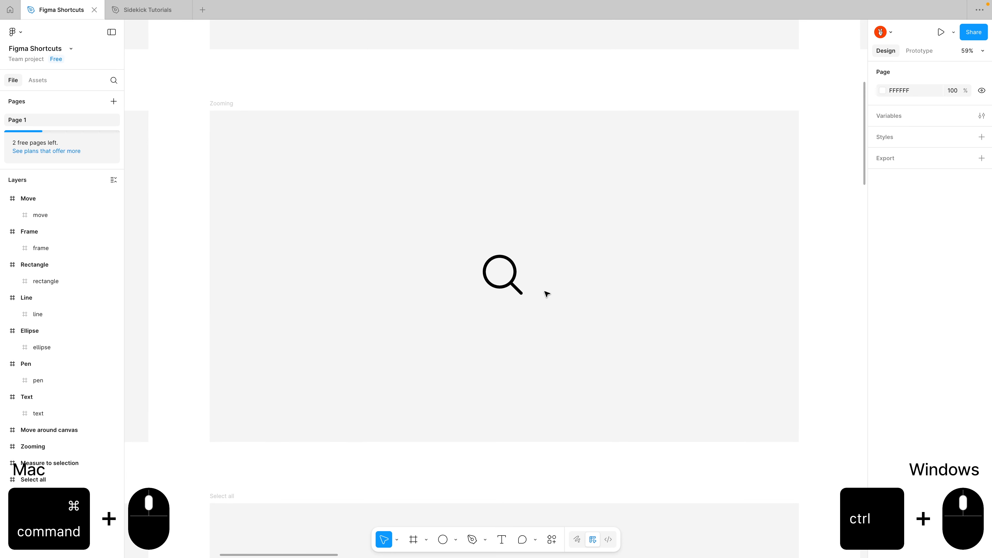
Zoom the canvas in to 400% and back out to 50% in fixed increments.
key("ctrl+equal")
key("ctrl+equal")
key("ctrl+equal")
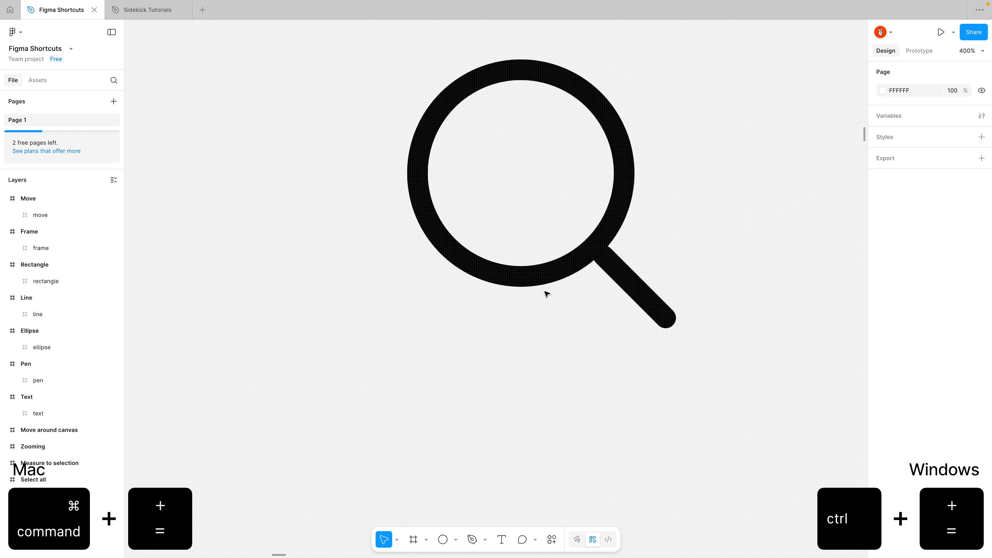
key("ctrl+minus")
key("ctrl+minus")
key("ctrl+minus")
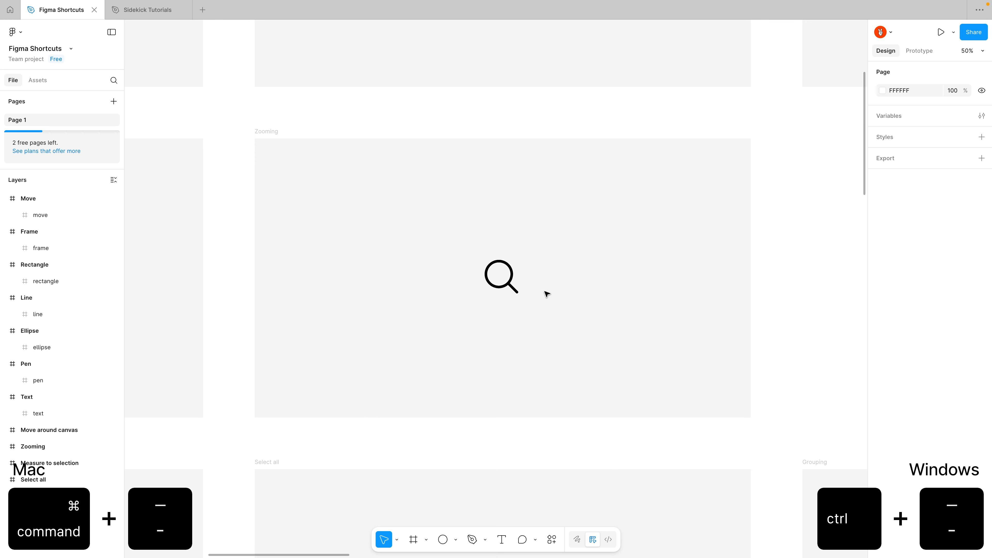
Zoom in to 200% and back to 50% at the magnifier icon with the Zoom tool, and magnify a boxed area around it.
key("z")
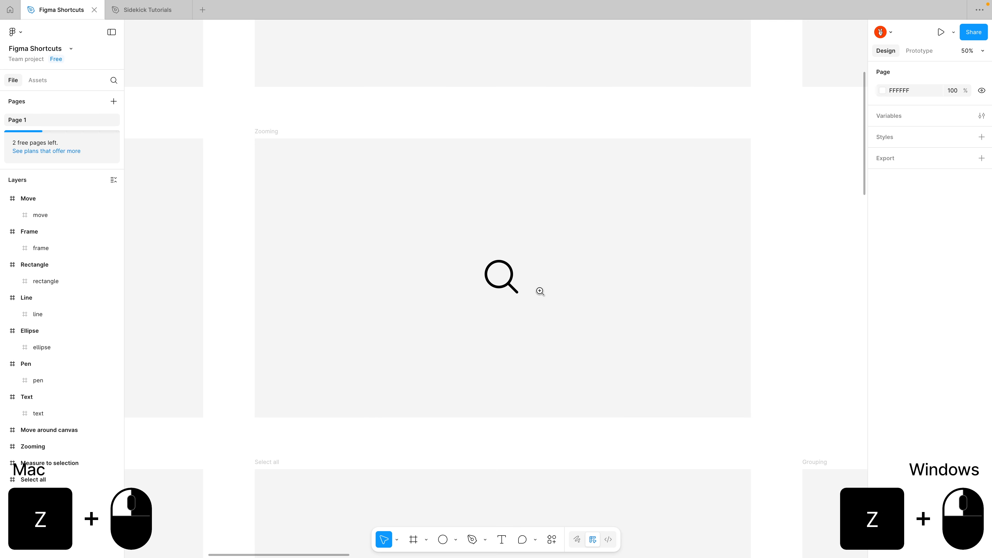
left_click(514, 281)
left_click(510, 281)
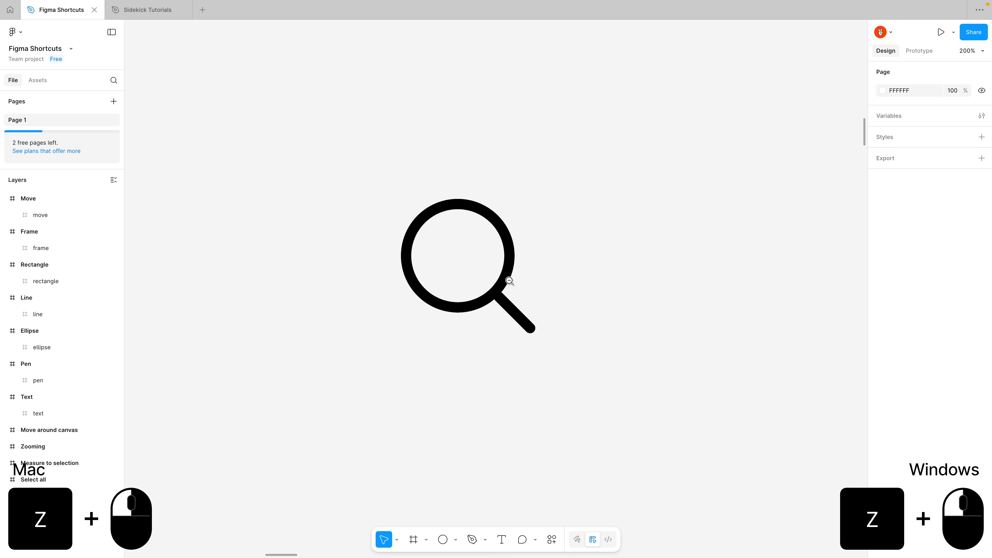
left_click(509, 281, "alt")
left_click(509, 280, "alt")
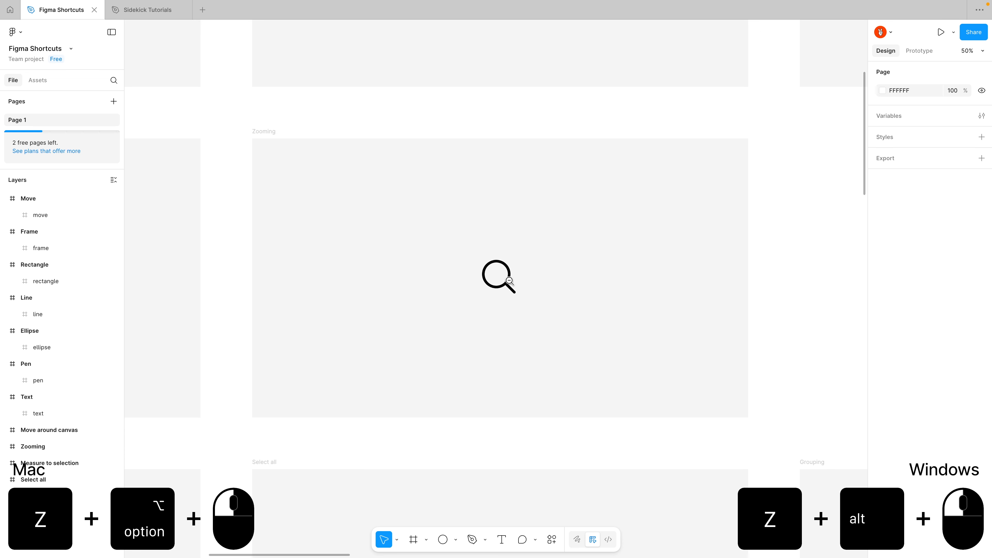
left_click_drag(432, 232, 582, 332)
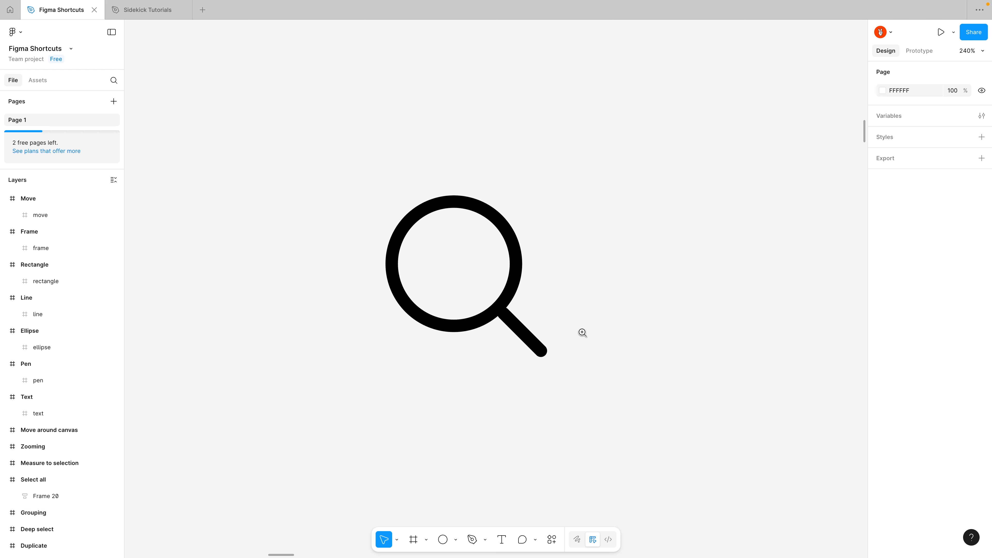
Set the zoom to 100%, fit the whole page in view, and zoom to the selected Zooming frame.
key("ctrl+0")
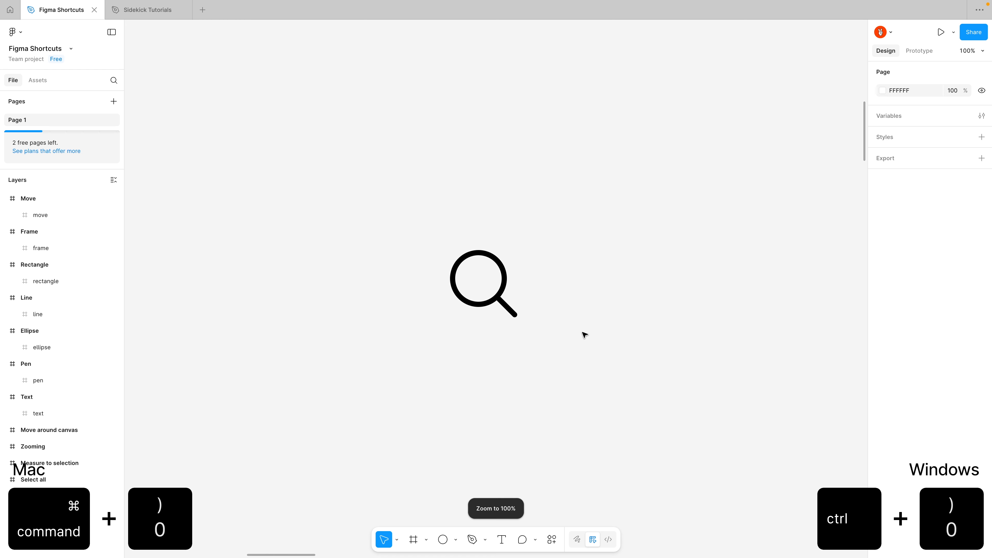
key("shift+1")
left_click(324, 157)
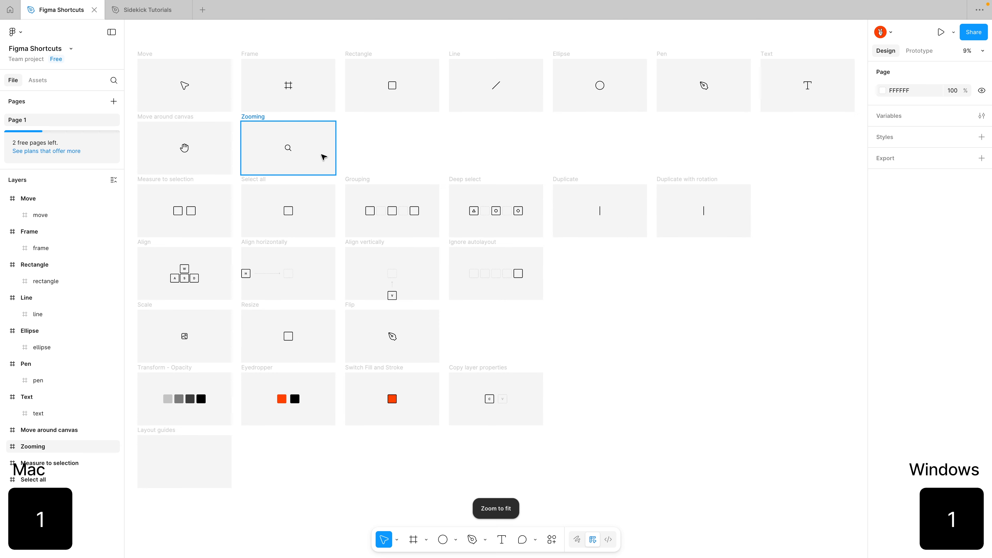
key("shift+2")
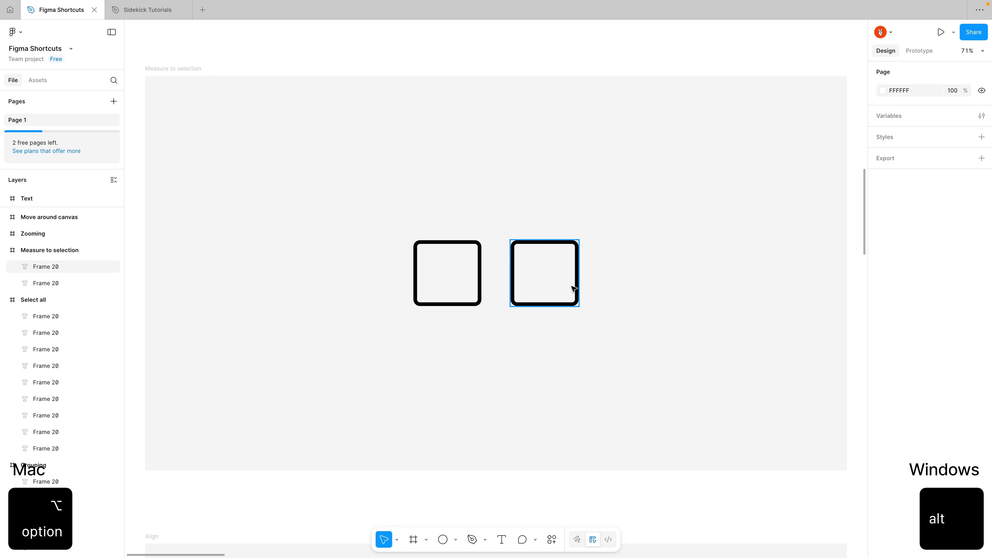
Measure from the second square in the Measure to selection frame, and select all top-level frames on the page.
left_click(572, 289)
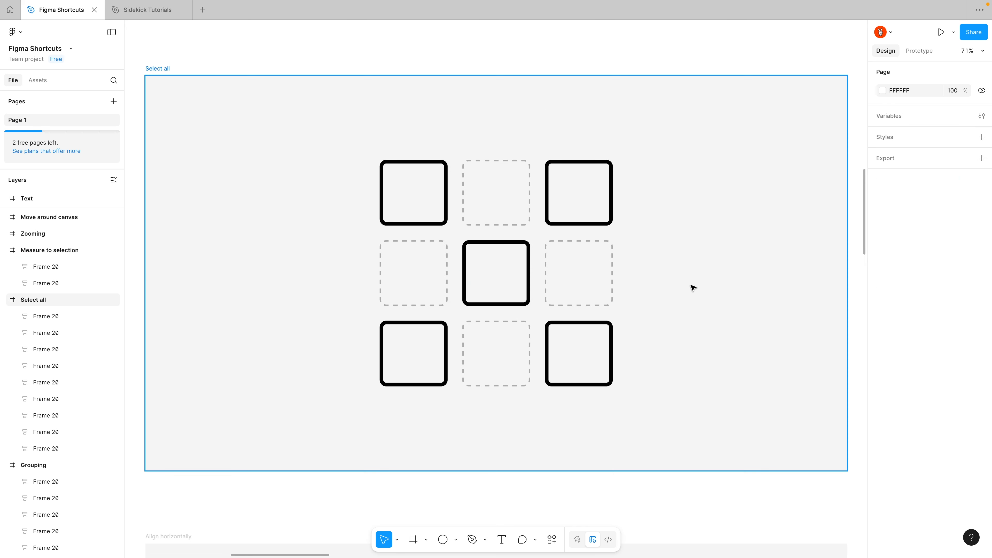
key("ctrl+a")
scroll(691, 284, "down", 5)
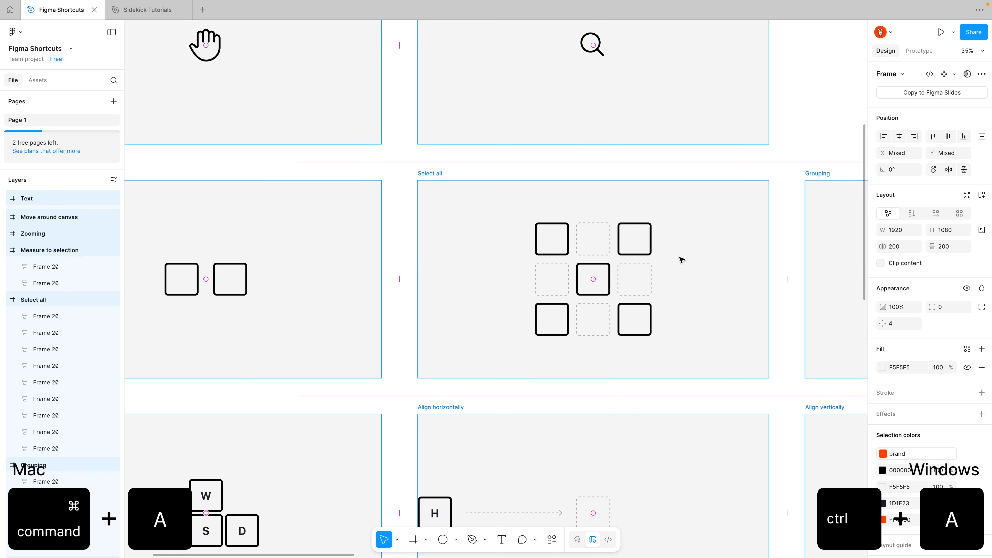
Select all the squares inside the Select all frame, and invert the selection.
left_click(688, 259)
key("shift+2")
left_click(598, 273)
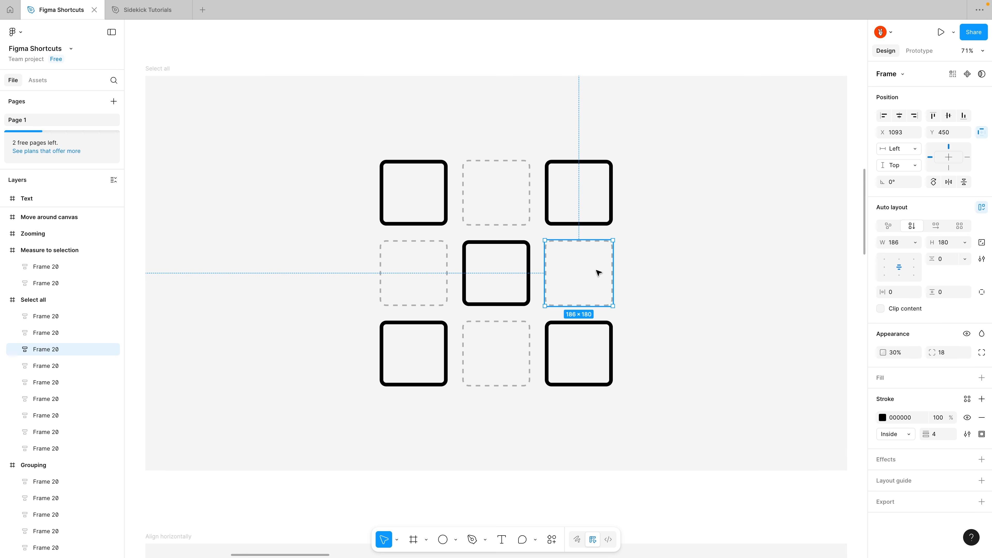
key("ctrl+a")
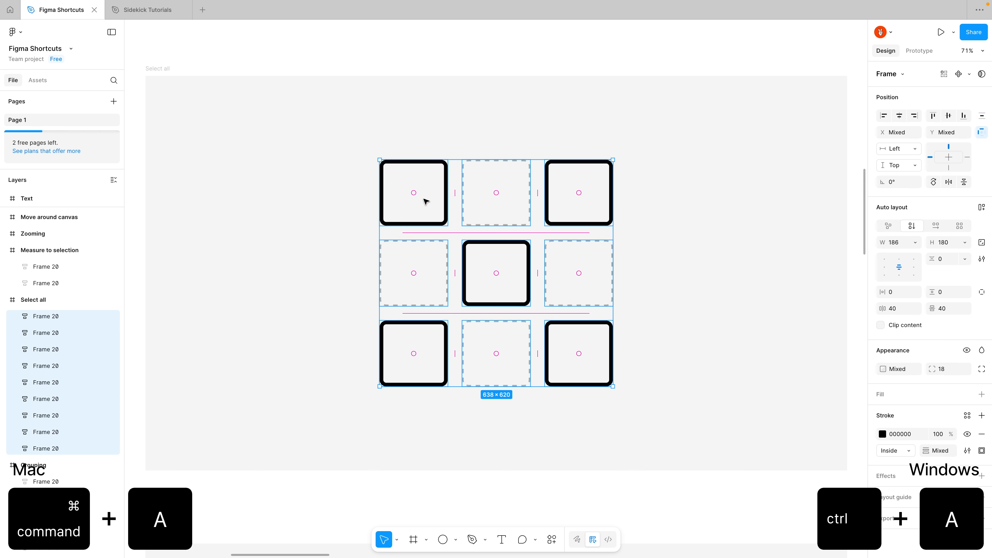
key("ctrl+shift+a")
key("ctrl+shift+a")
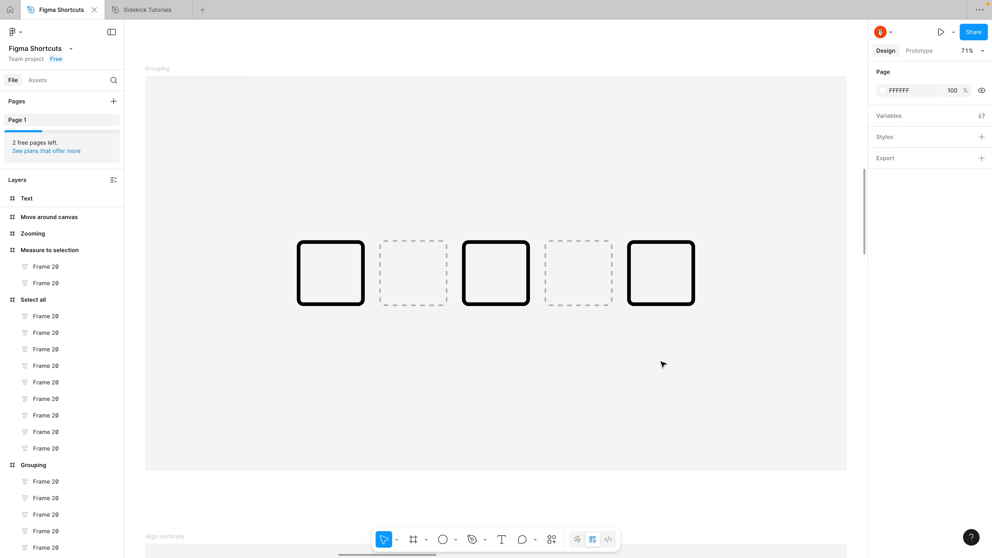
Group the five squares in the Grouping frame, and wrap the same ungrouped squares in a frame with Frame selection.
left_click_drag(659, 363, 349, 273)
key("ctrl+g")
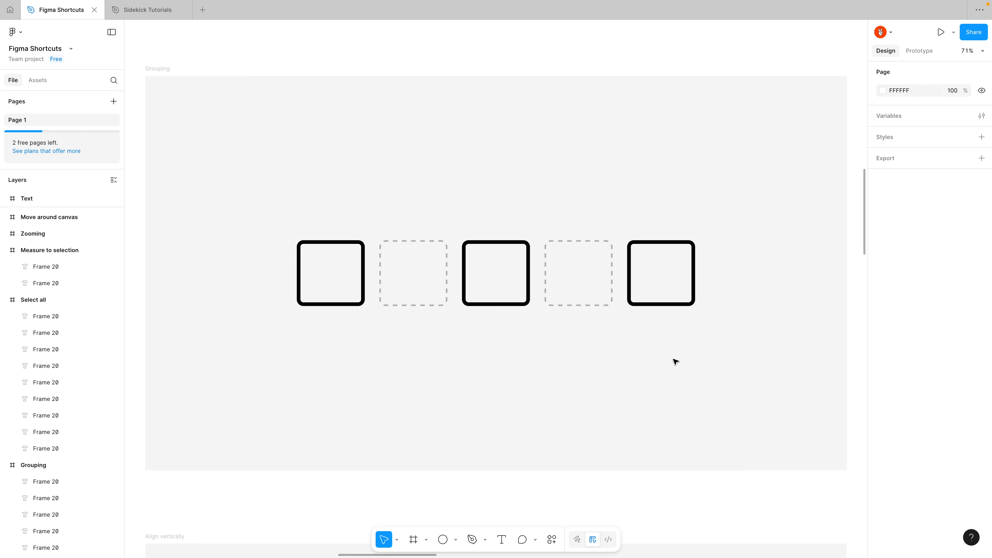
left_click_drag(675, 361, 283, 264)
key("ctrl+alt+g")
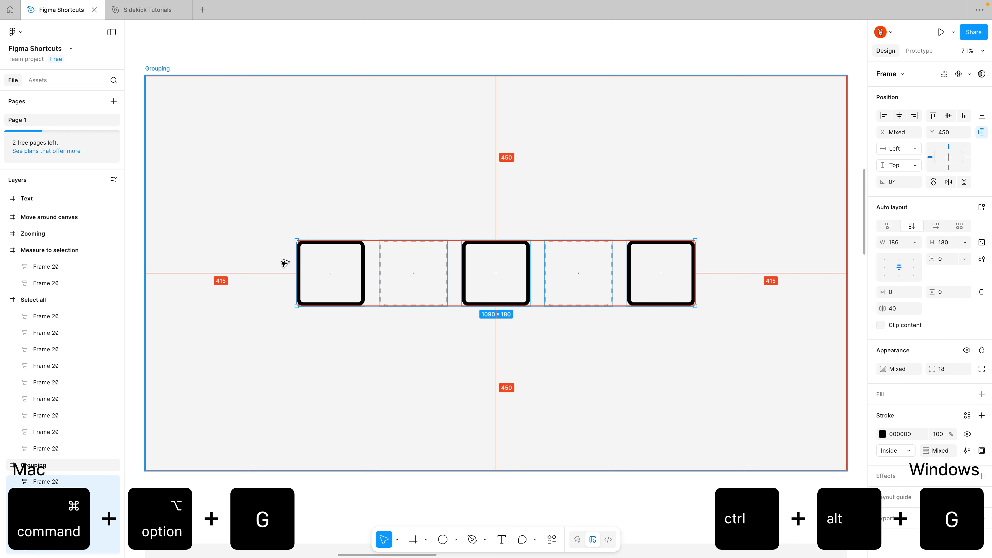
key("ctrl+alt+g")
Wrap the five squares in an auto layout frame, and ungroup that frame.
left_click_drag(677, 355, 321, 271)
key("shift+a")
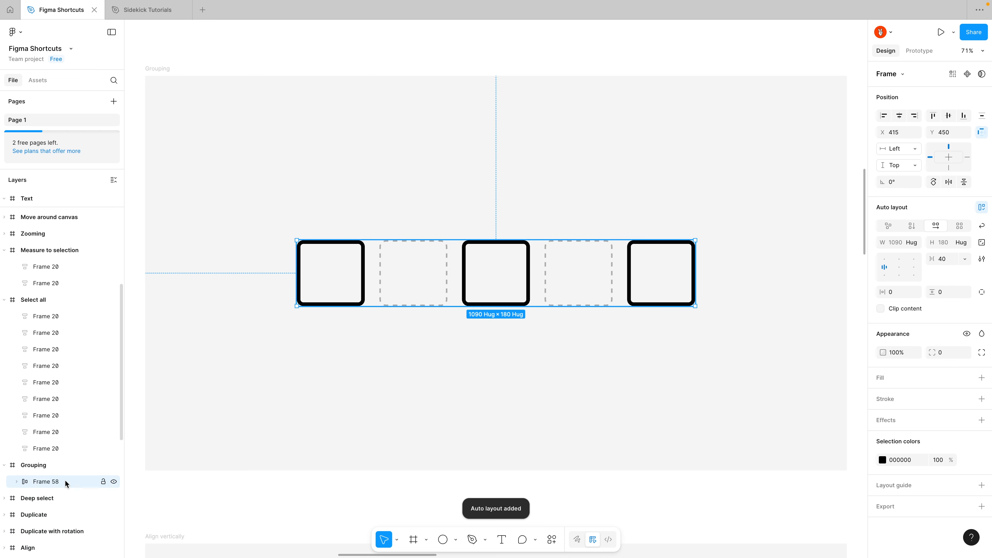
key("ctrl+shift+g")
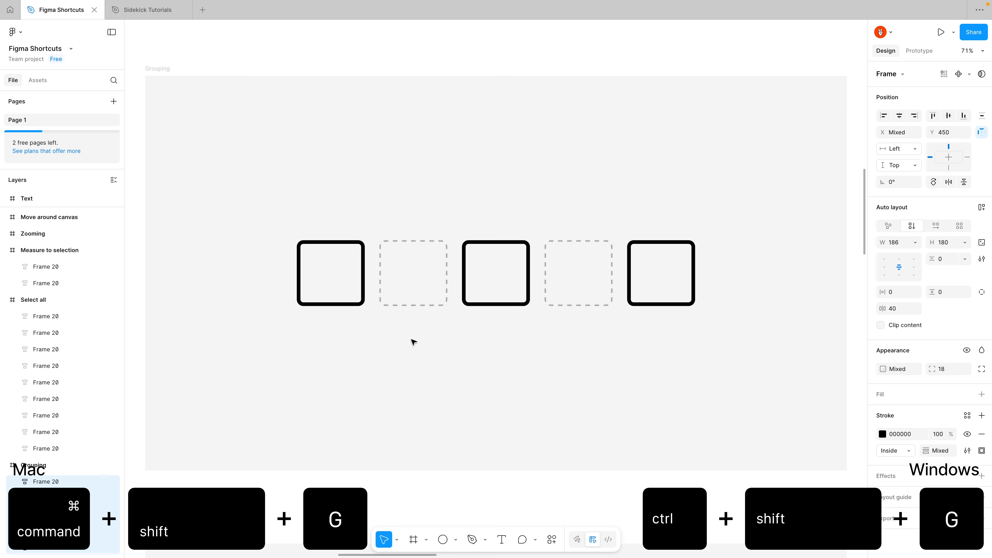
left_click(370, 397)
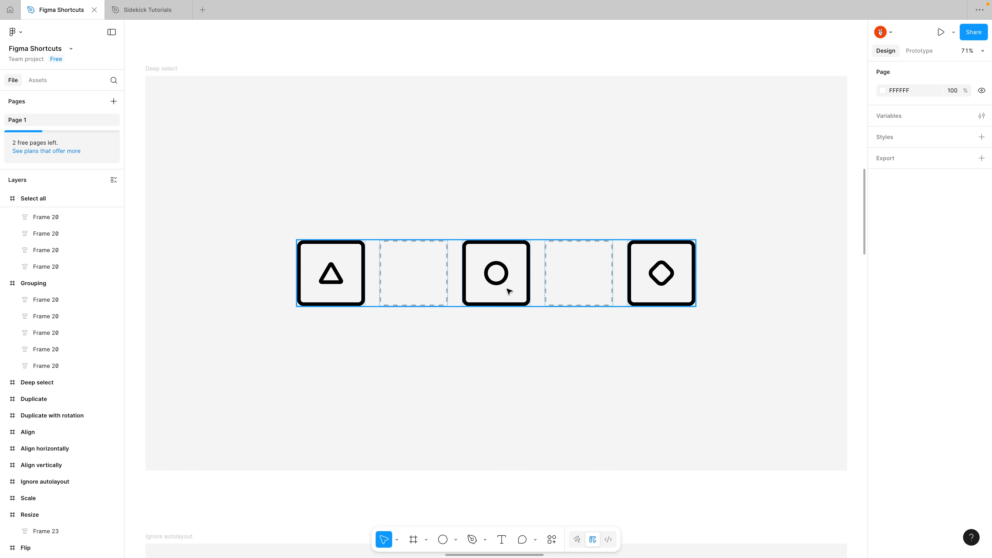
Drill down through the layers to the circle inside the middle square of the Deep select frame, and reselect it directly with deep select.
left_click(504, 282)
left_click(505, 282, "ctrl")
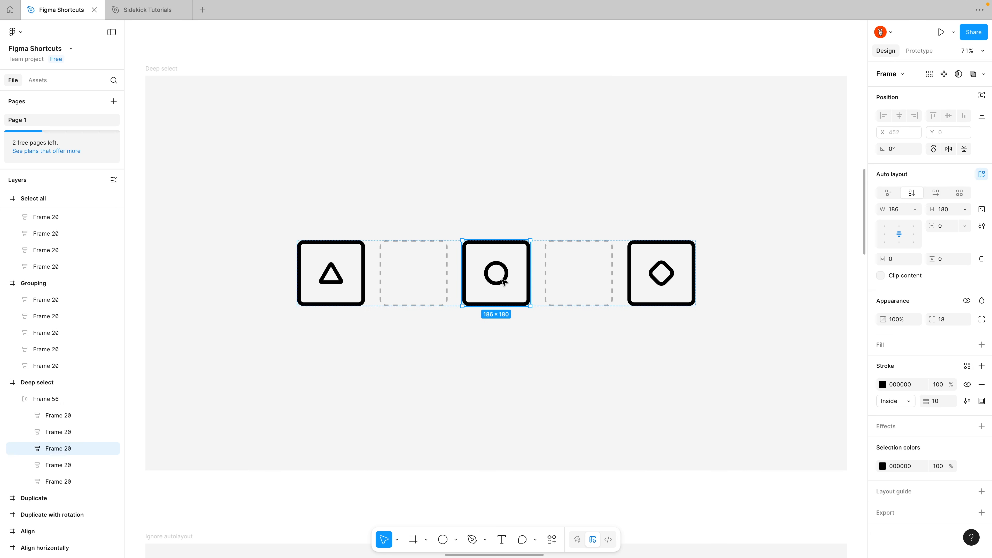
left_click(505, 282, "ctrl")
left_click(519, 358)
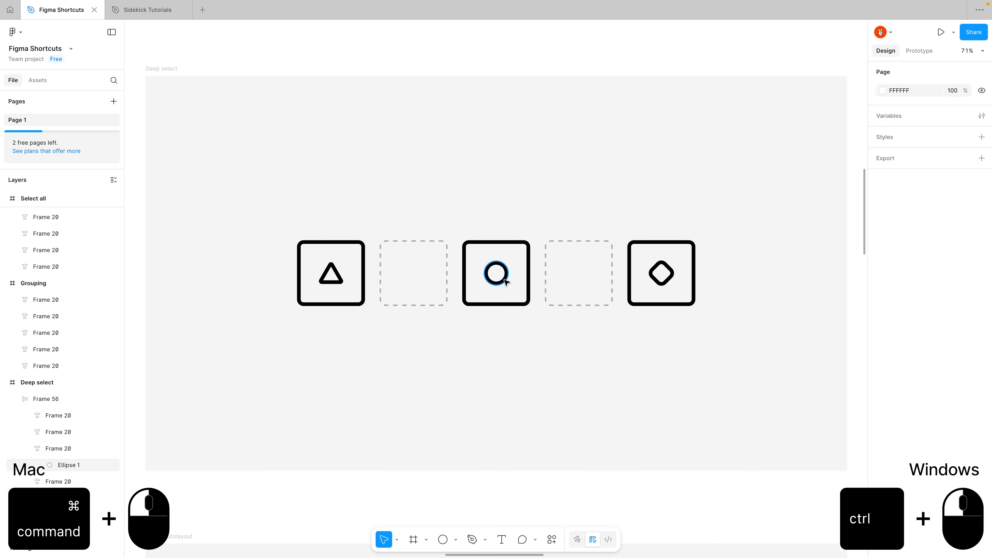
left_click(505, 282, "ctrl")
left_click(515, 361)
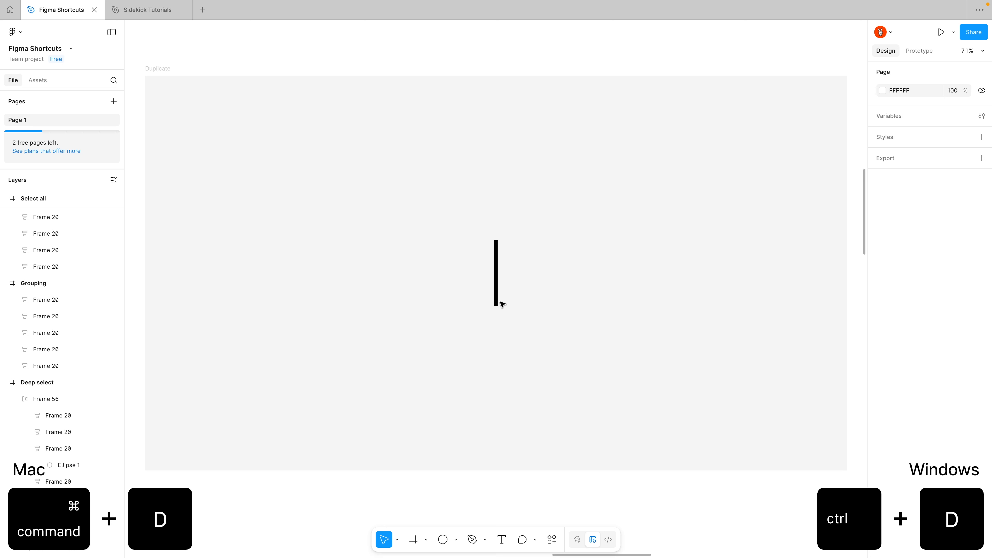
Duplicate the vertical bar in the Duplicate frame with a 23 px gap, and repeat the copy to form a row of nine evenly spaced bars.
left_click(497, 299)
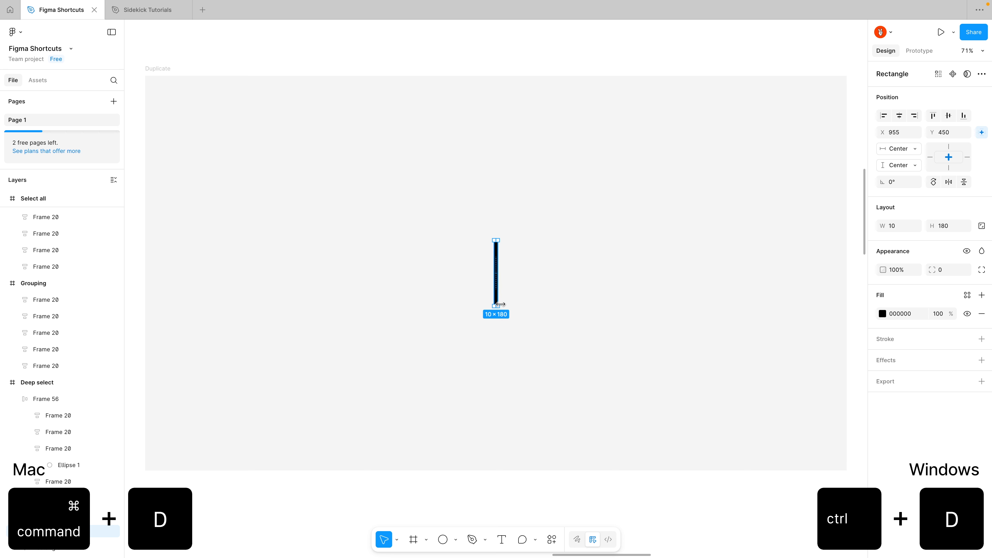
left_click_drag(500, 304, 510, 296)
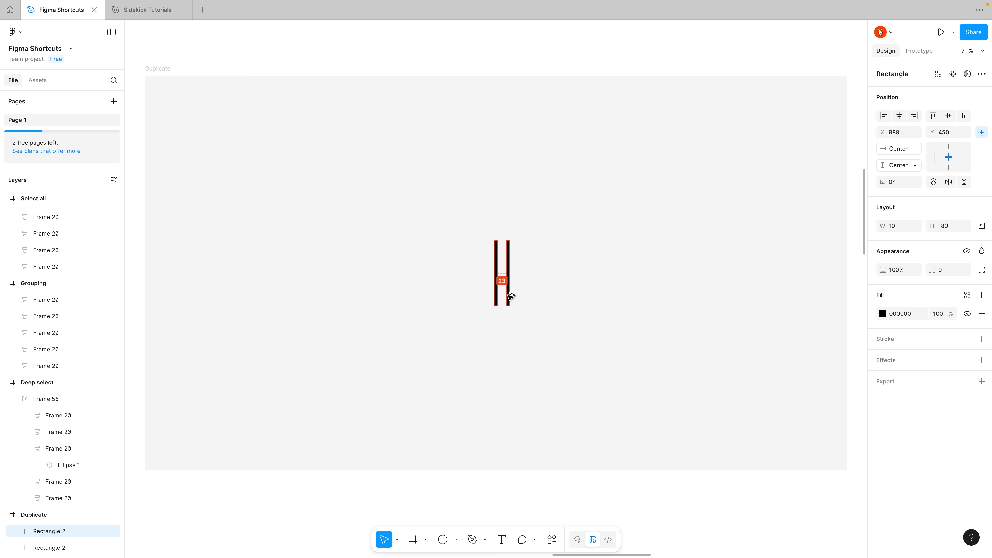
key("ctrl+d")
key("ctrl+d")
key("ctrl+d")
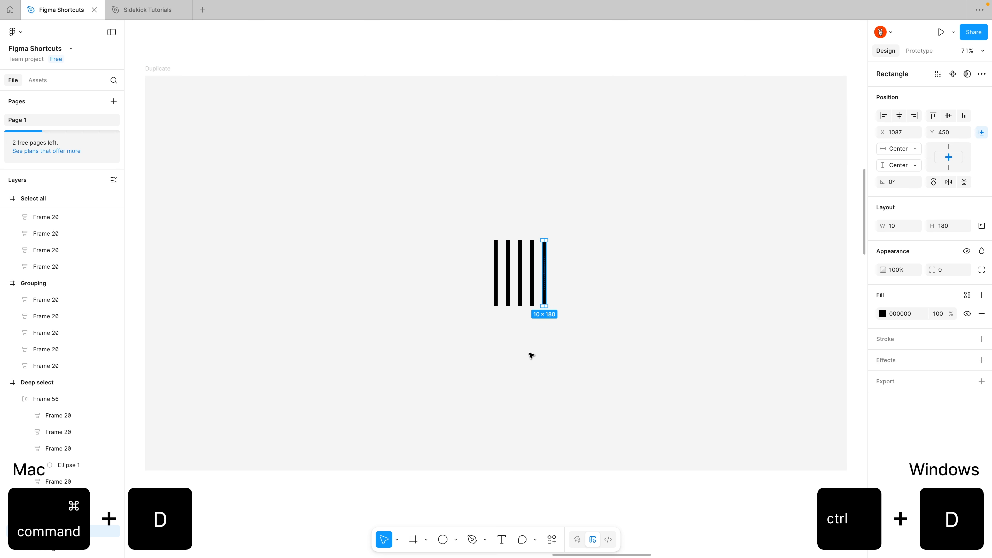
key("ctrl+d")
key("ctrl+d")
key("ctrl+d")
key("ctrl+d")
key("Escape")
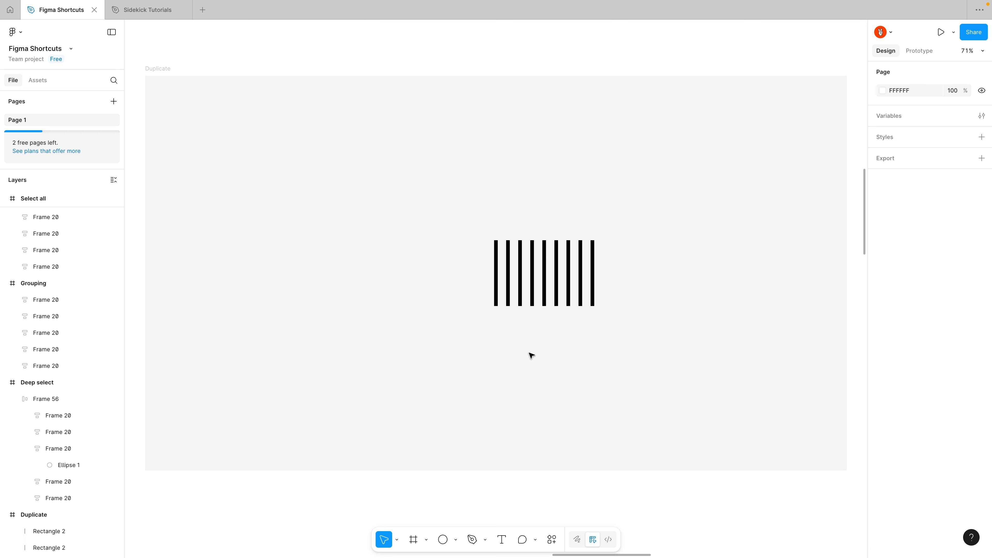
Duplicate the vertical bar in the Duplicate with rotation frame in place, rotate the copy 30°, and repeat it to form a six-bar starburst.
key("n")
left_click(496, 299)
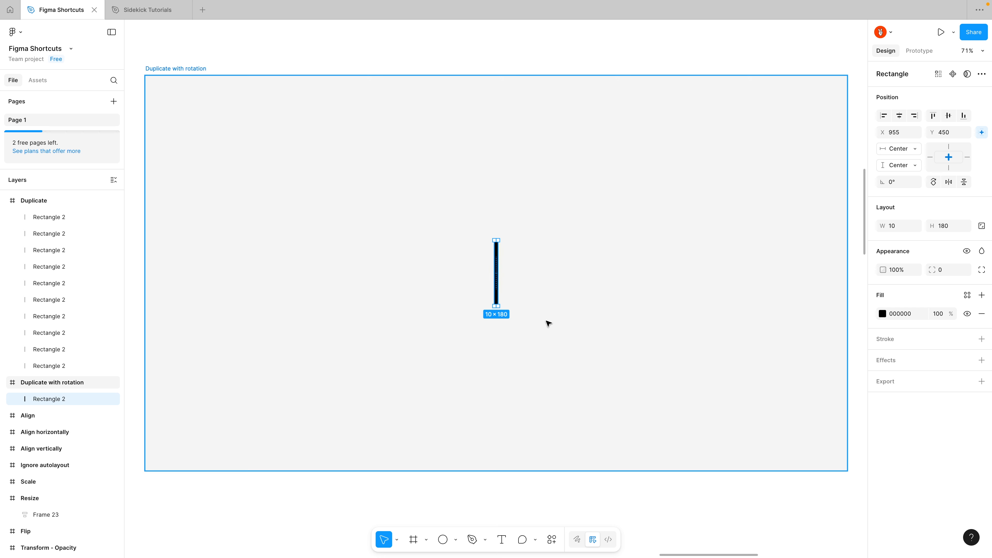
key("ctrl+d")
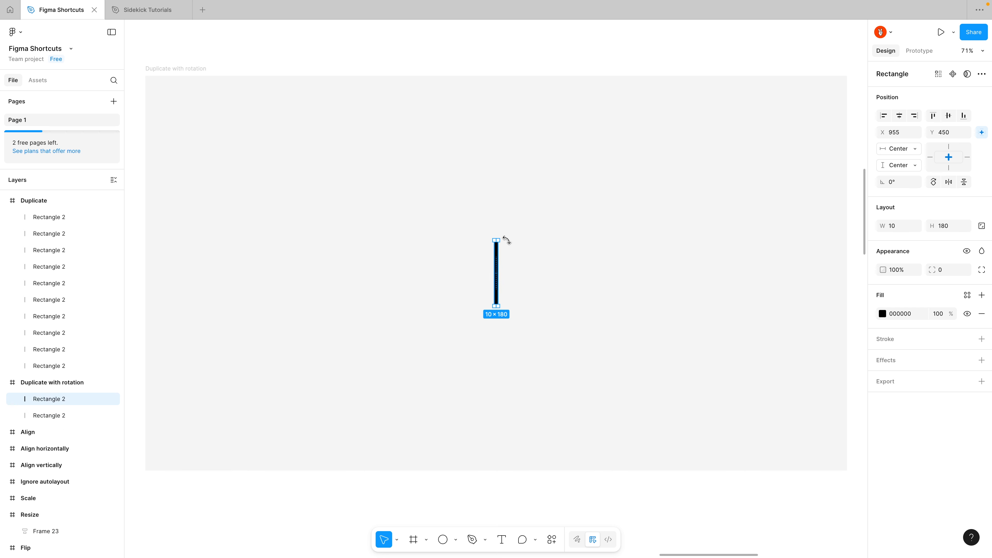
left_click_drag(507, 240, 511, 246)
key("ctrl+d")
key("ctrl+d")
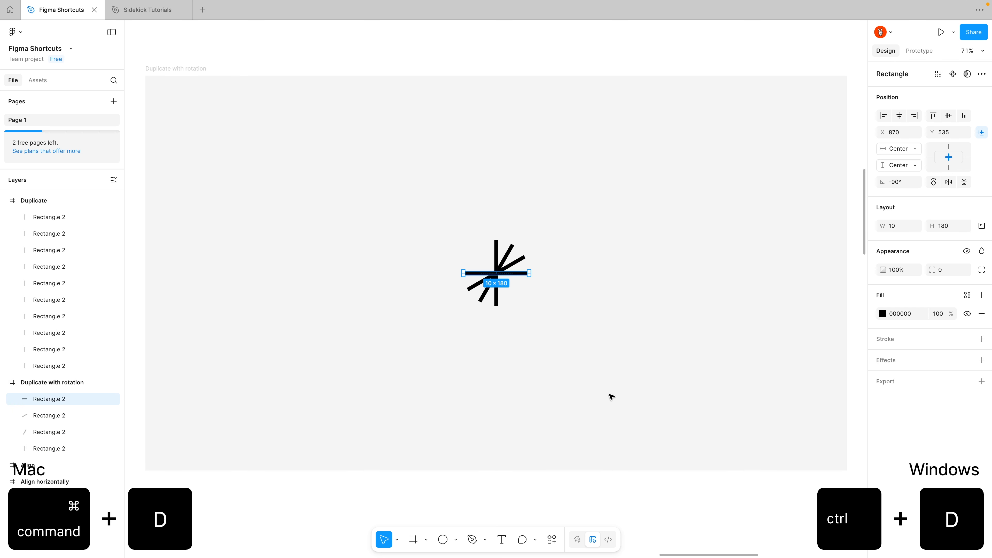
key("ctrl+d")
key("ctrl+d")
left_click(611, 396)
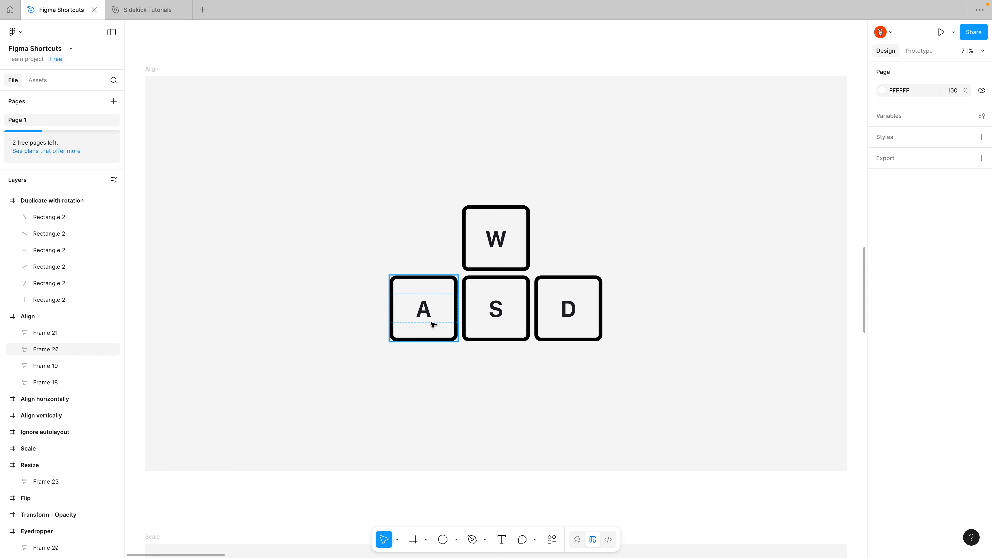
Align the A key square to the left edge of the Align frame and the D key square to its right edge.
left_click(431, 323)
key("alt")
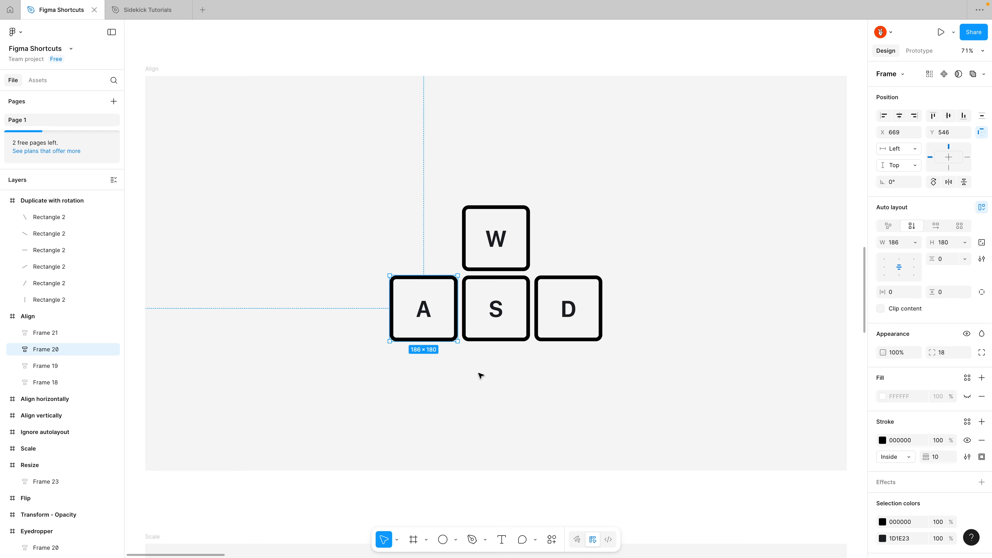
key("alt+a")
left_click(547, 330)
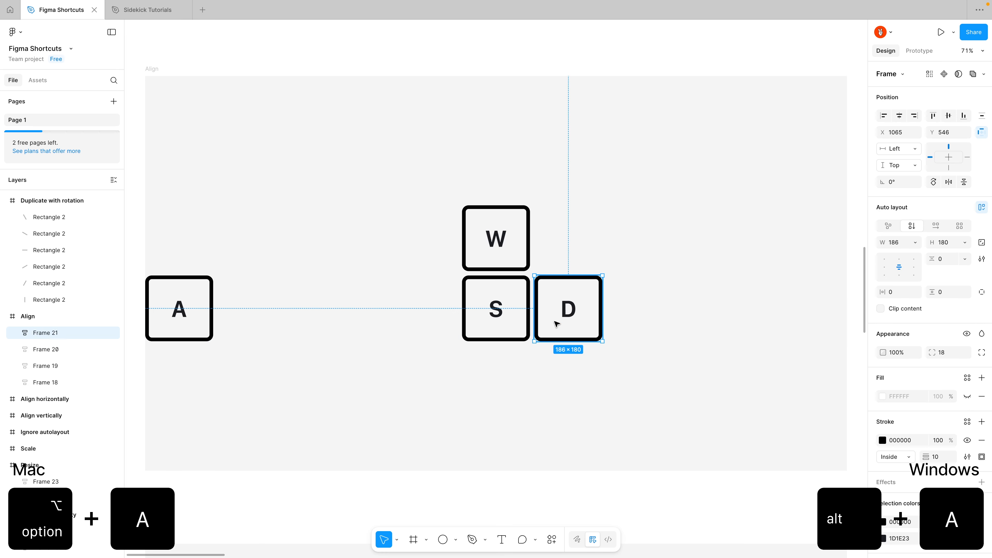
key("alt")
key("alt+d")
Align the W key square to the top edge of the Align frame and the S key square to its bottom edge.
left_click(522, 254)
key("alt")
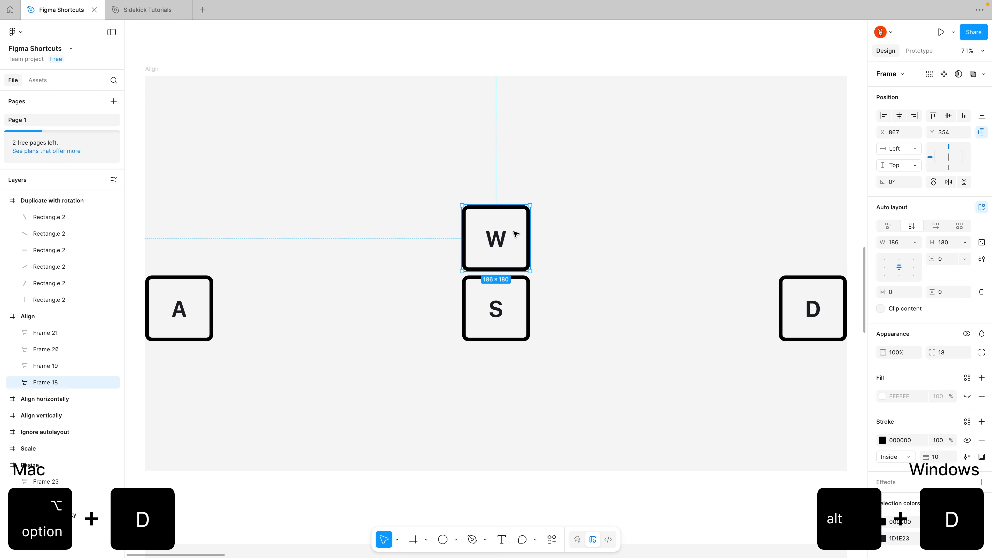
key("alt+w")
left_click(524, 325)
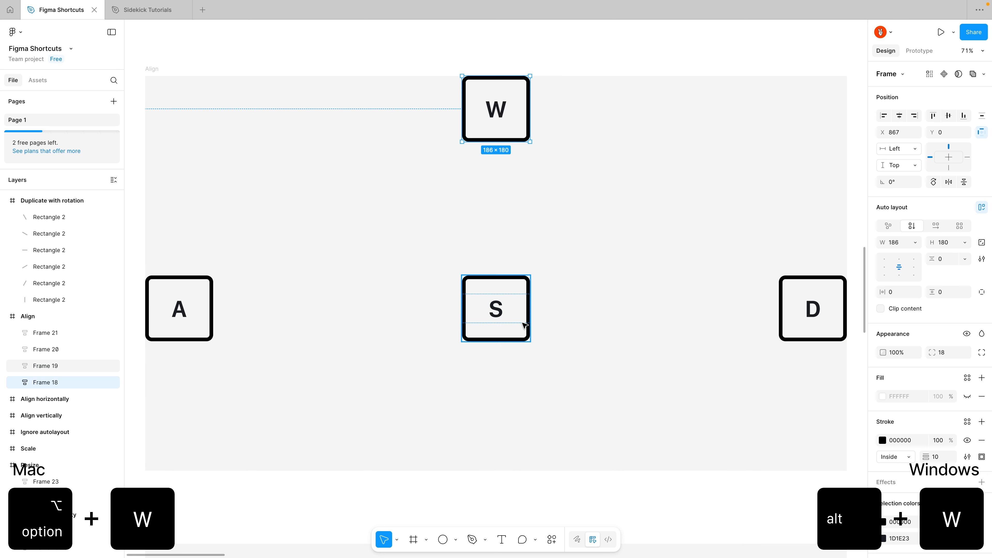
key("alt")
key("alt+s")
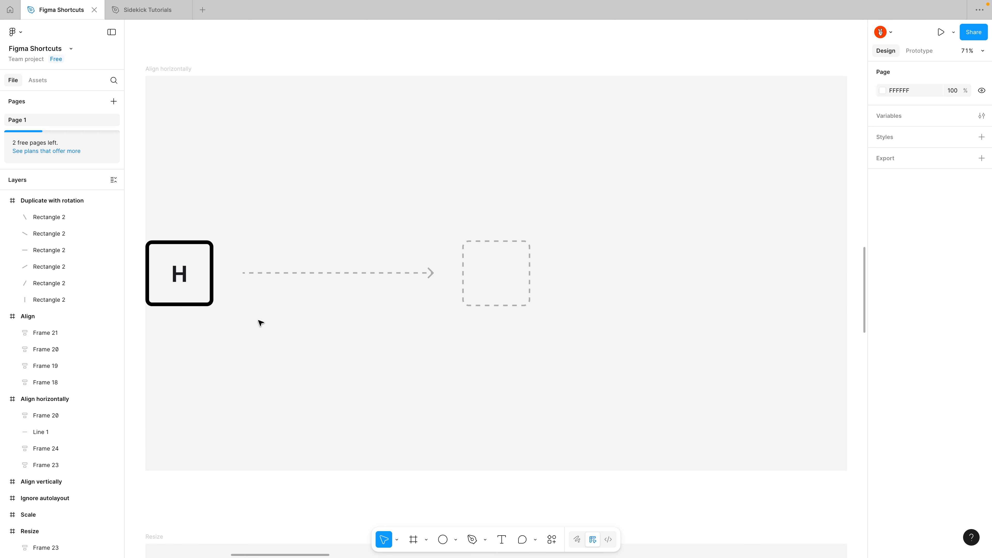
Center the H square horizontally in the Align horizontally frame, and center the V square vertically in the Align vertically frame.
left_click(182, 288)
key("alt+h")
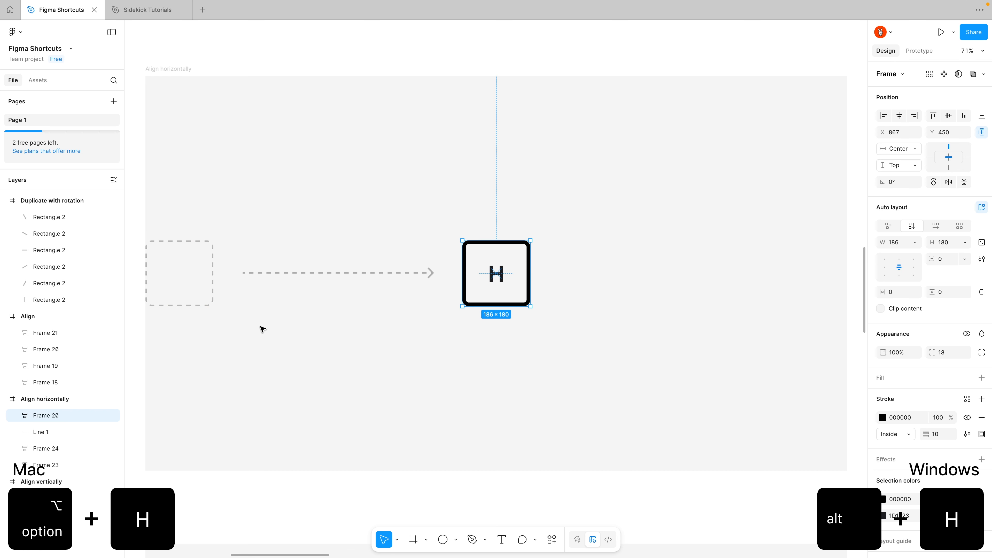
left_click(263, 329)
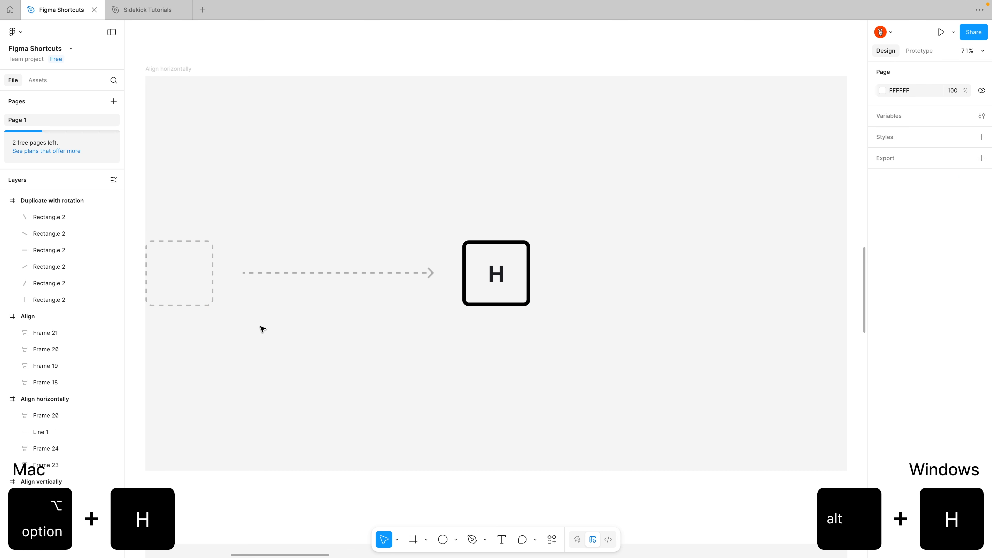
key("n")
left_click(470, 418)
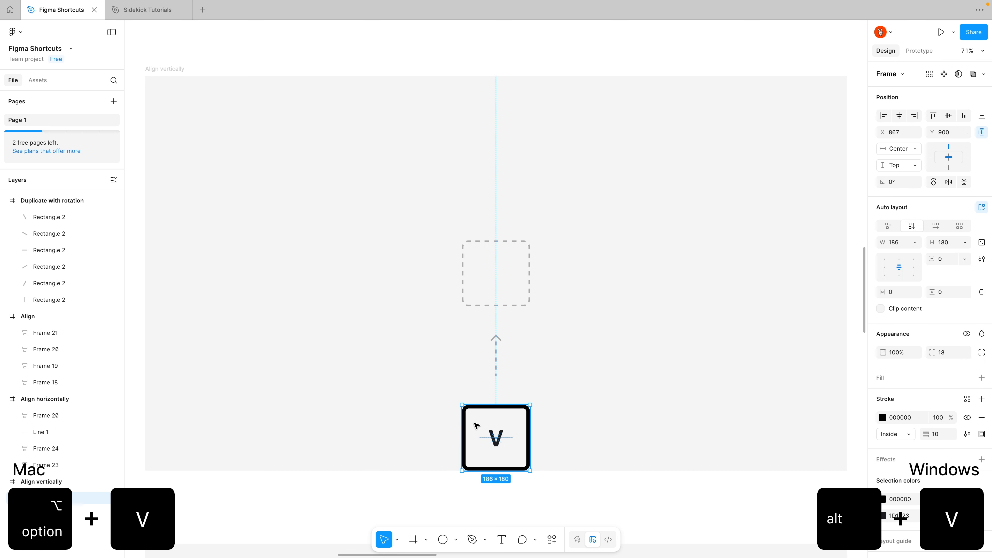
key("alt+v")
left_click(431, 415)
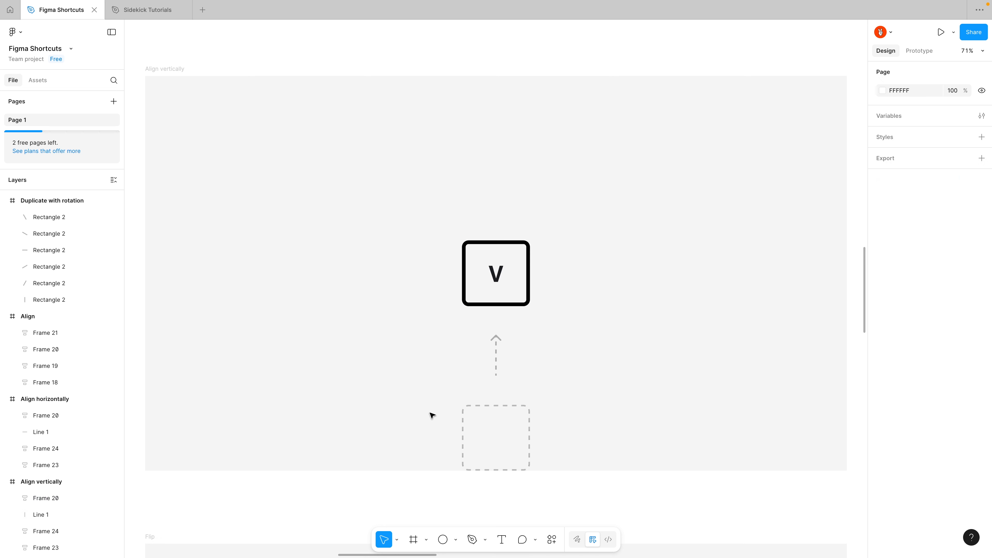
Move the solid square in the Ignore autolayout frame between the third and fourth dashed squares without inserting it into their auto layout.
key("n")
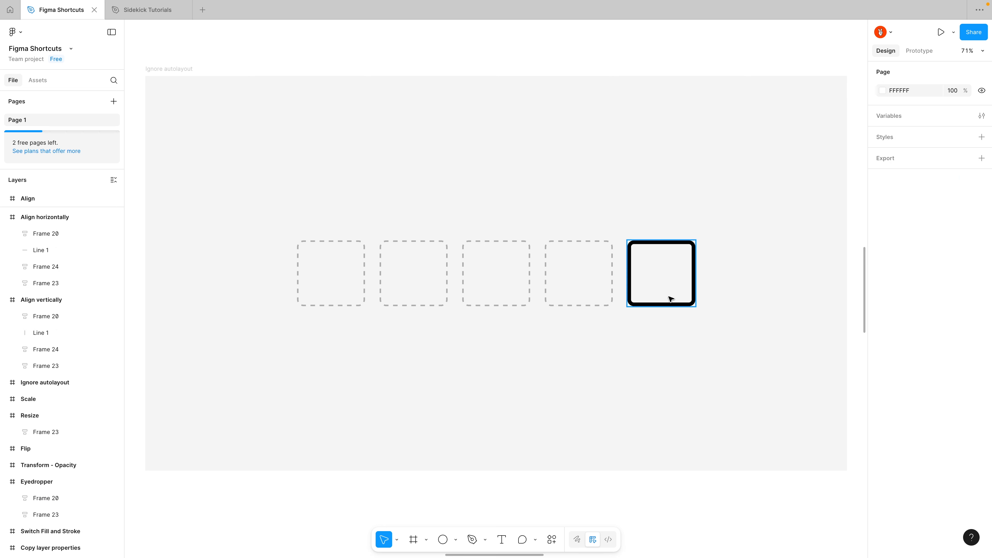
left_click_drag(671, 298, 544, 291)
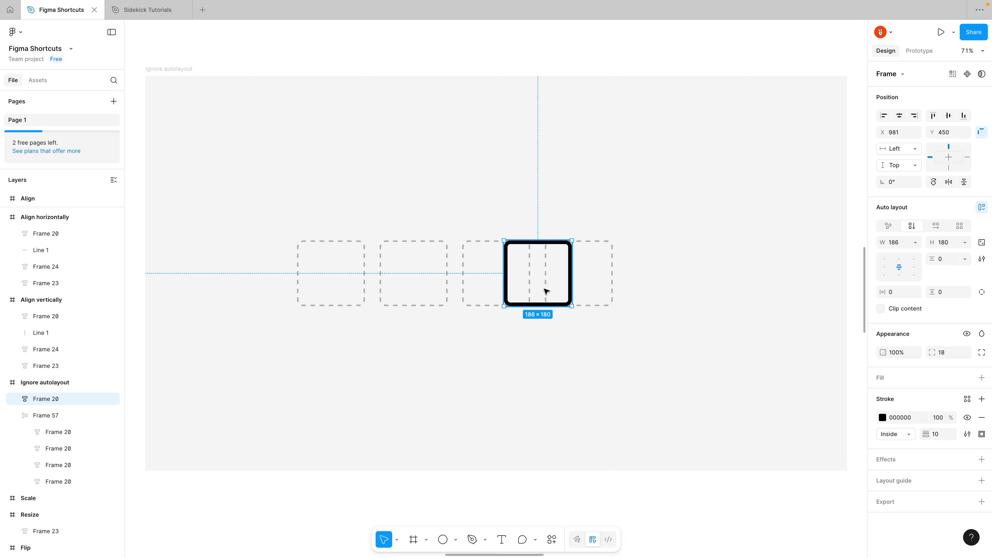
left_click(582, 356)
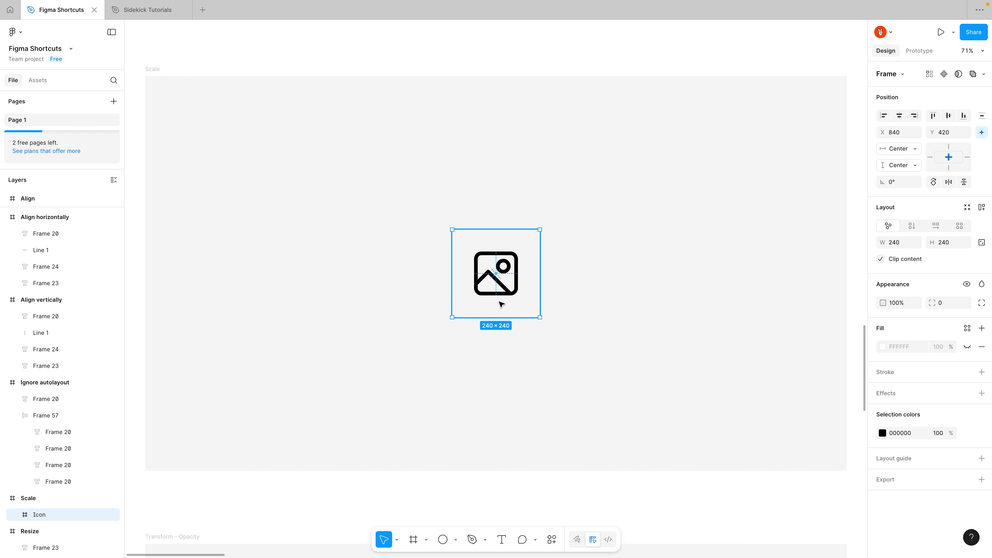
Scale the image icon in the Scale frame by 2x, and undo the scaling.
key("k")
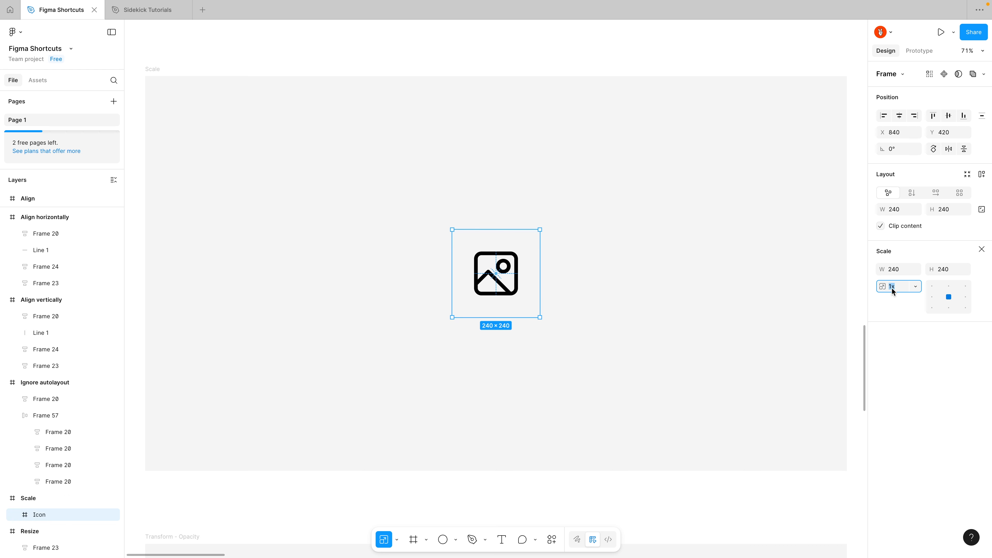
type("2")
key("Return")
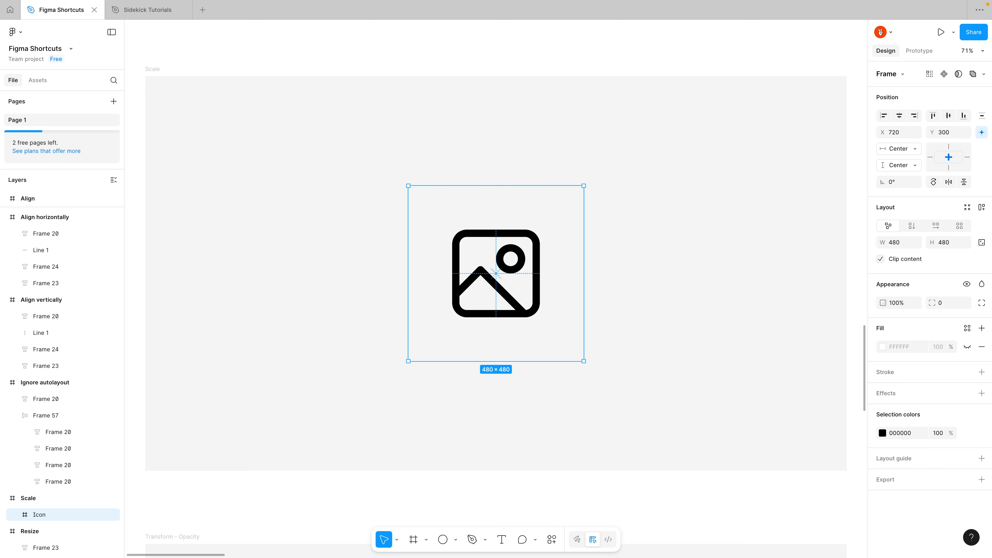
key("ctrl+z")
Scale the image icon proportionally from its center to a width of 400 px.
key("k")
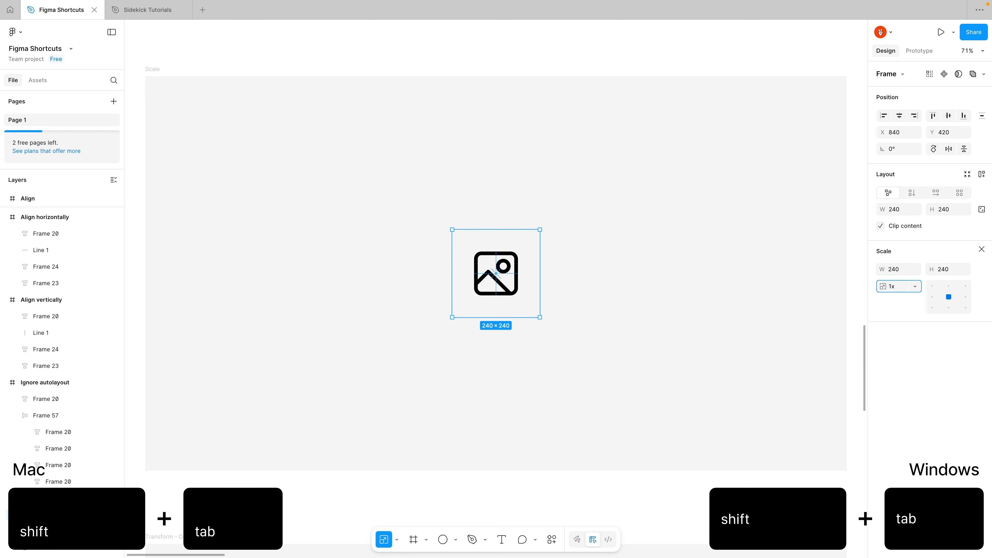
key("shift+Tab")
type("4")
key("Return")
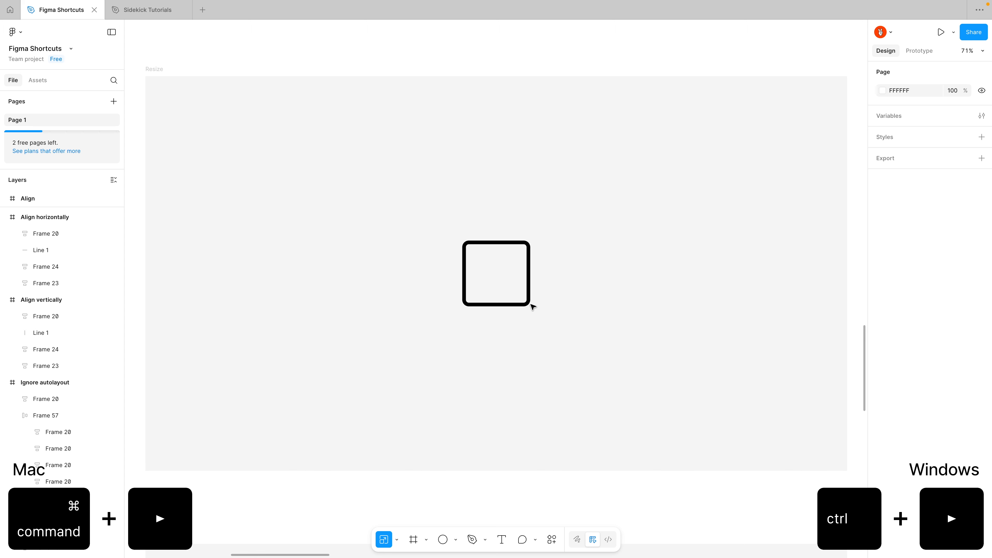
Widen the square in the Resize frame in 1 px increments, and narrow it to a width of 187 px.
left_click(528, 302)
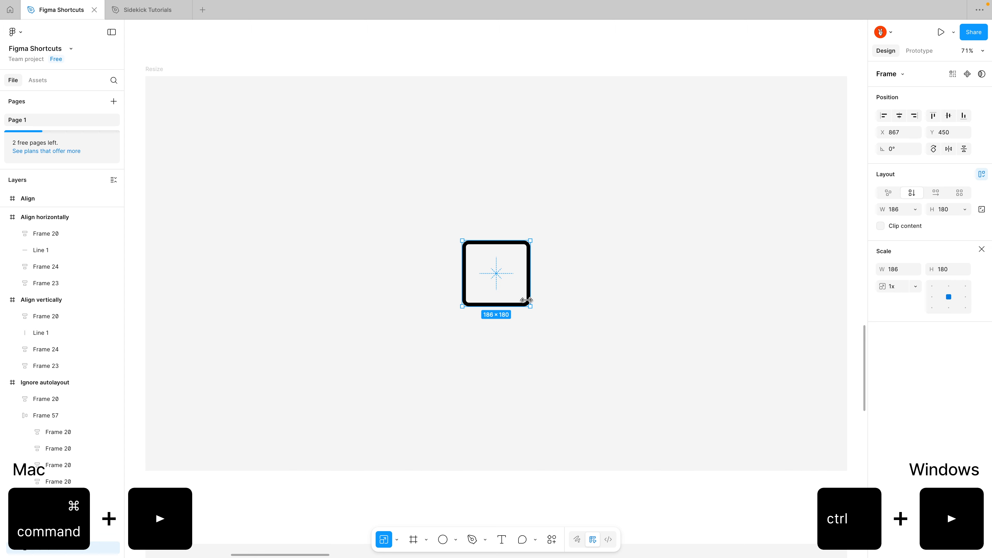
key("ctrl+Right")
key("ctrl+Right")
key("ctrl+Right")
key("ctrl+Right")
key("ctrl+Right")
key("ctrl+Right")
key("ctrl+Right")
key("ctrl+Right")
key("ctrl+Right")
key("ctrl+Right")
key("ctrl+Right")
key("ctrl+Right")
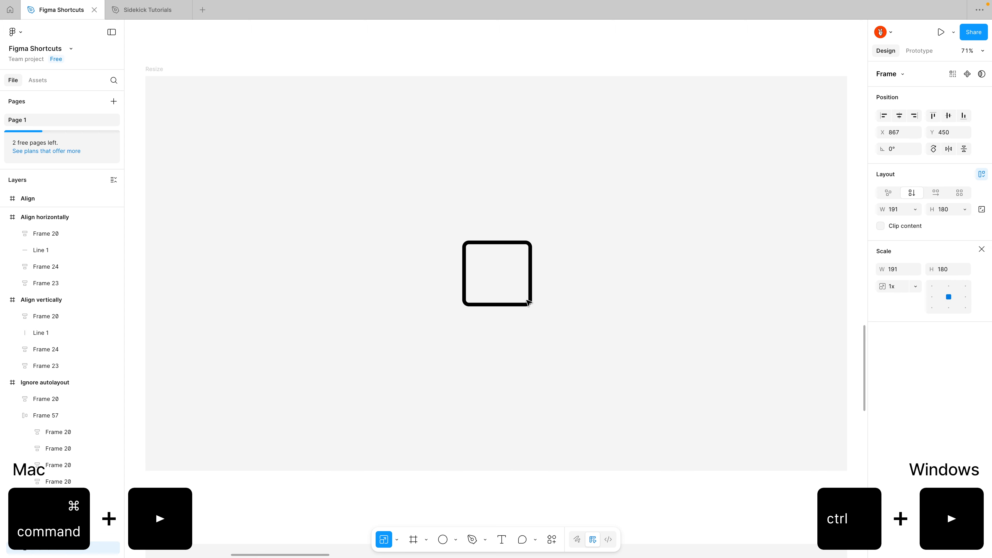
key("ctrl+Left")
key("ctrl+Left")
key("ctrl+Left")
key("ctrl+Left")
key("ctrl+Left")
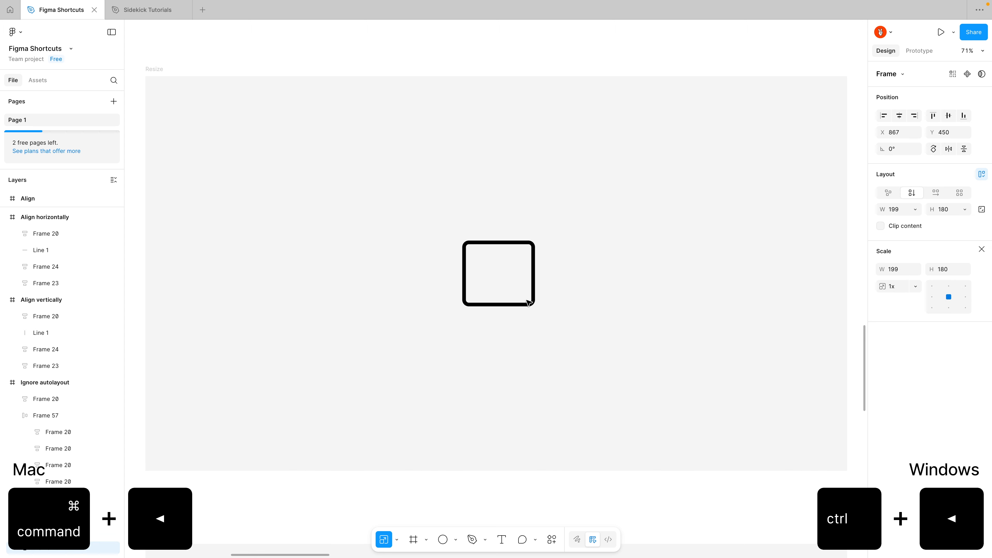
key("ctrl+Left")
key("ctrl+Left")
key("ctrl+Left")
key("ctrl+Left")
key("ctrl+Left")
key("ctrl+Left")
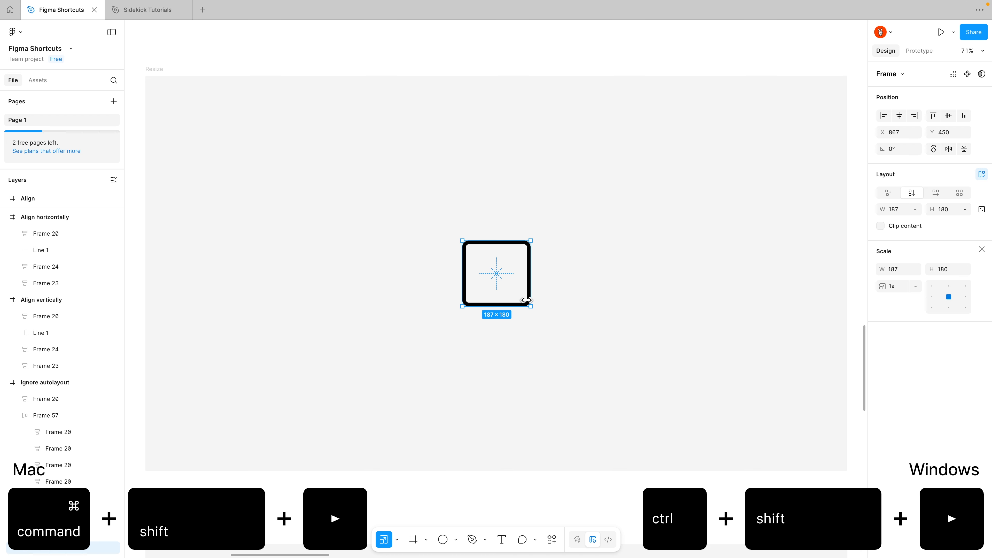
Widen the square in the Resize frame in 8 px increments to at least 291 px, and narrow it back to 187 px.
key("ctrl+shift+Right")
key("ctrl+shift+Right")
key("ctrl+shift+Right")
key("ctrl+shift+Right")
key("ctrl+shift+Right")
key("ctrl+shift+Right")
key("ctrl+shift+Right")
key("ctrl+shift+Right")
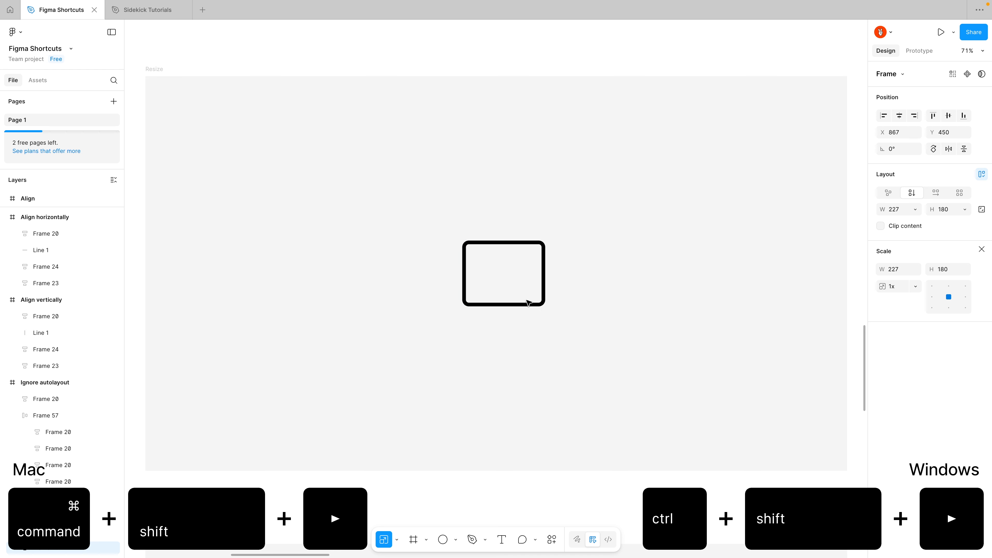
key("super+shift+Right")
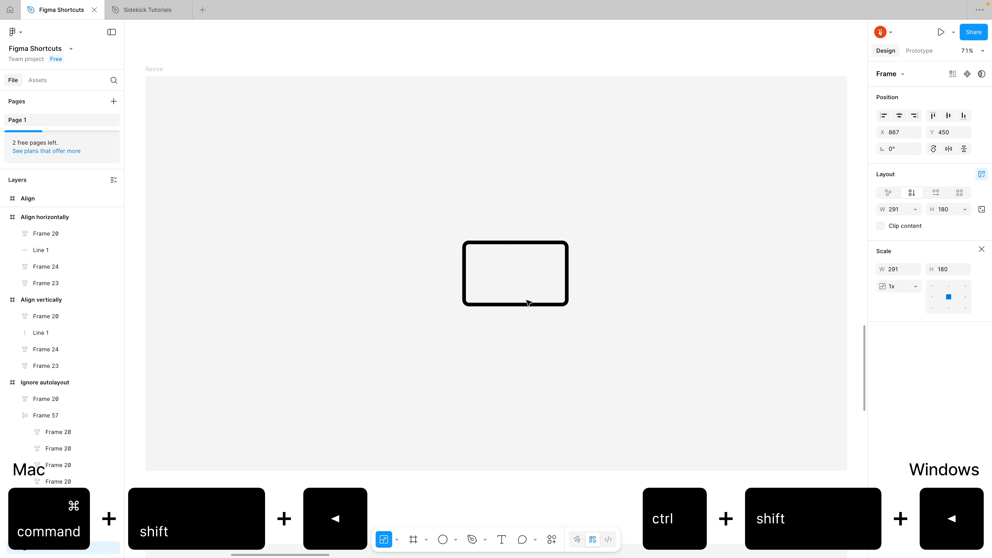
key("super+shift+Left")
key("super+shift+Left")
key("super+shift+Left")
key("super+shift+Left")
Lengthen and shorten the square in the Resize frame in 8 px increments, leaving it about 212 px high, and deselect it.
key("super+shift+Down")
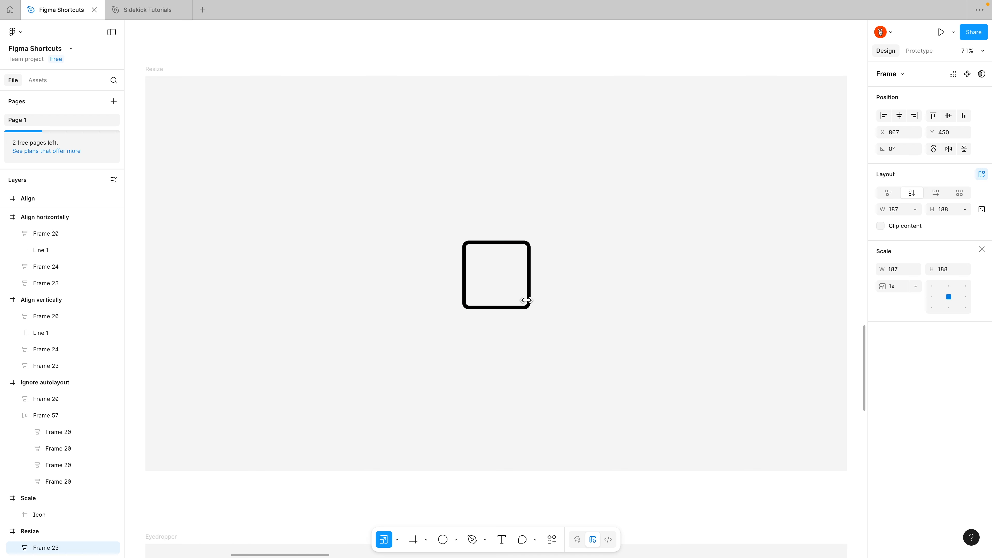
key("super+shift+Down")
key("super+shift+Down")
key("super+shift+Down")
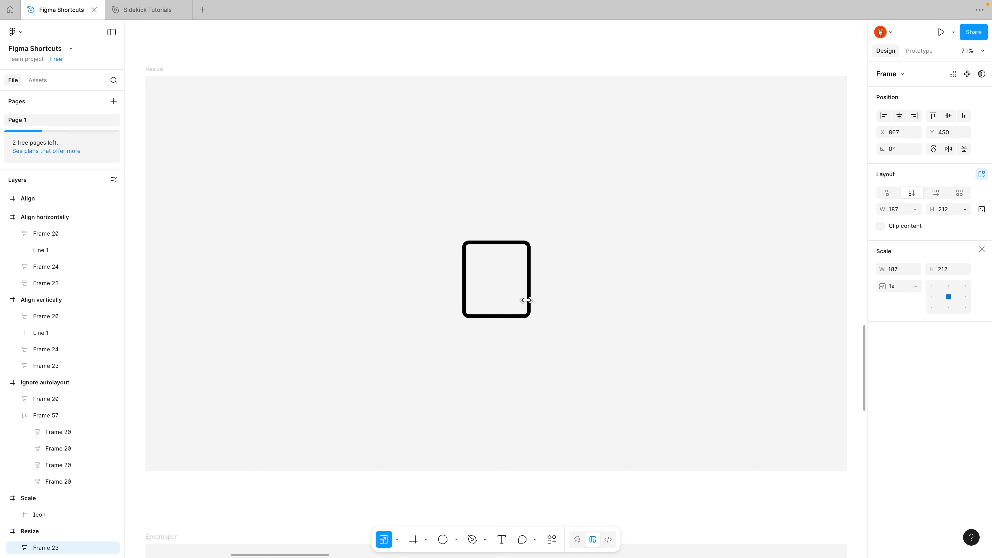
key("super+shift+Down")
key("super+shift+Down")
key("super+shift+Down")
key("super+shift+Up")
key("super+shift+Up")
key("super+shift+Up")
key("super+shift+Up")
key("super+shift+Up")
key("super+shift+Down")
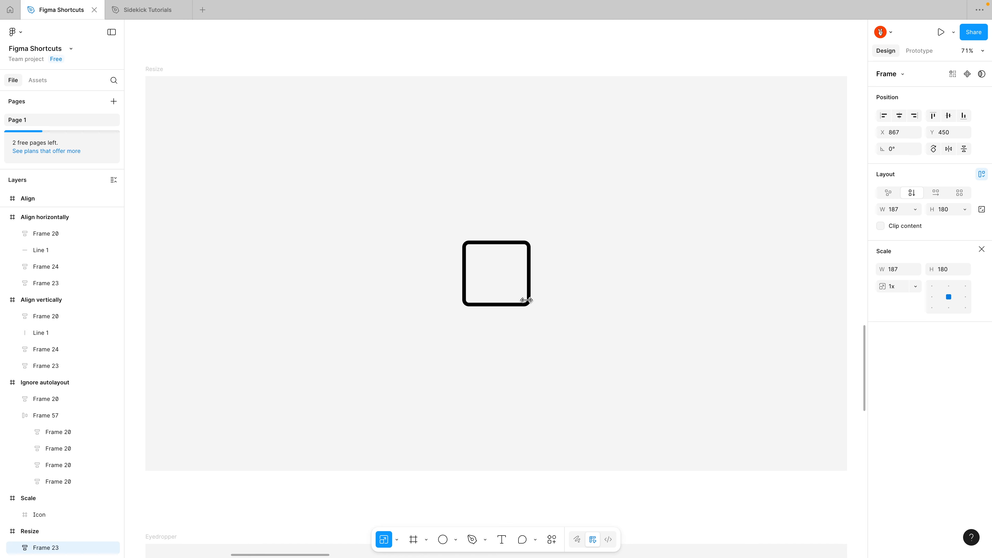
key("Escape")
Look up the application's Preferences options.
left_click(20, 34)
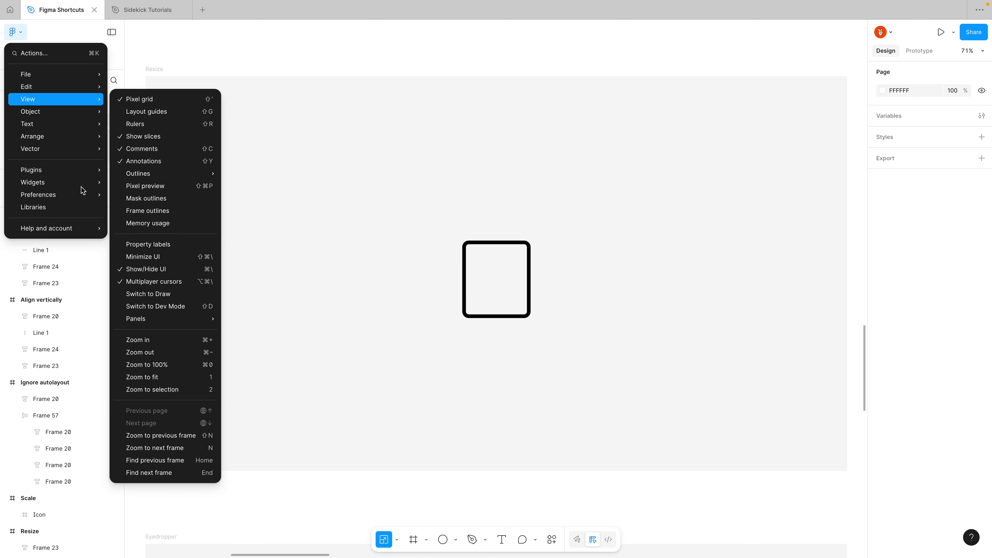
mouse_move(80, 195)
left_click(170, 383)
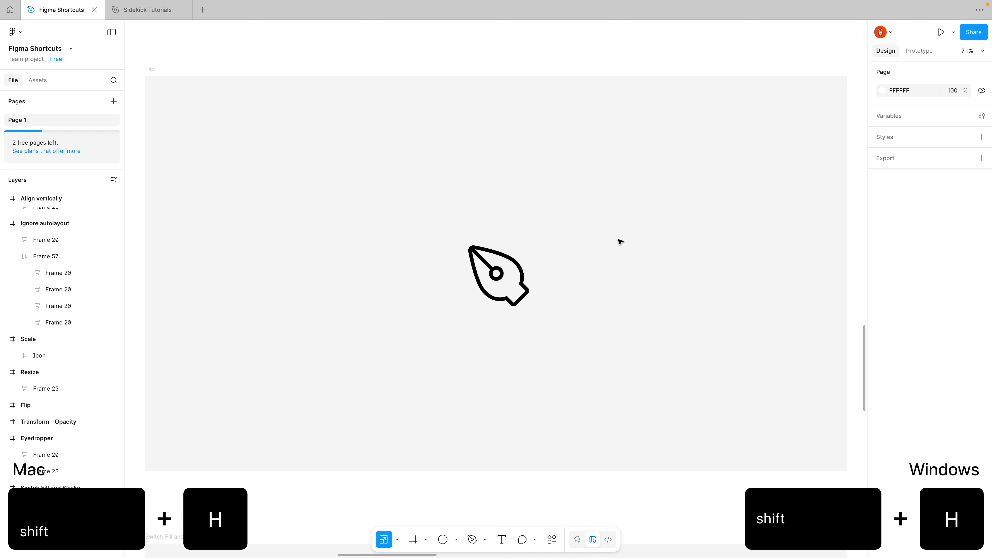
Flip the pen icon in the Flip frame repeatedly along the horizontal axis, and repeatedly flip it vertically.
left_click(514, 275)
key("shift+h")
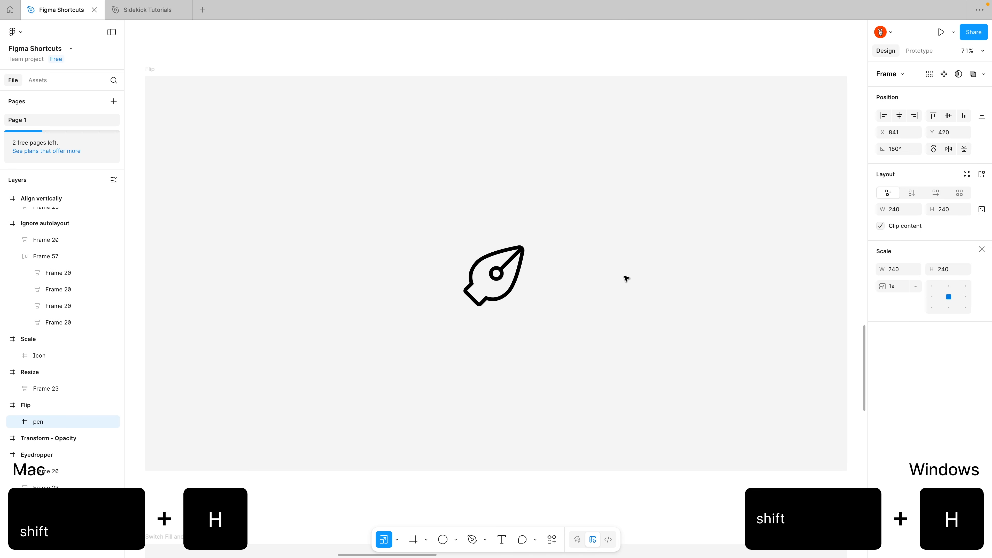
key("shift+h")
key("shift+h")
key("shift+v")
key("shift+v")
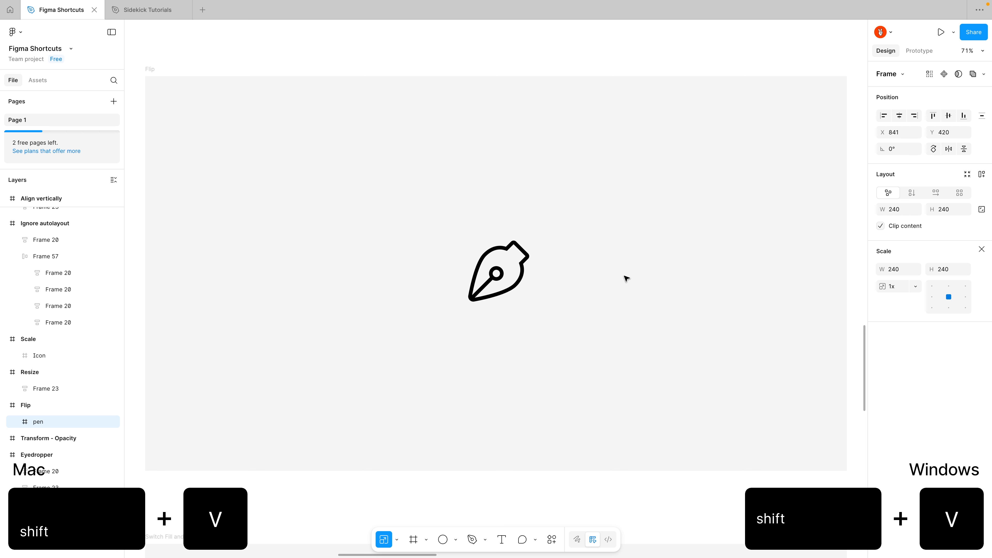
key("shift+v")
key("shift+v")
key("shift+v")
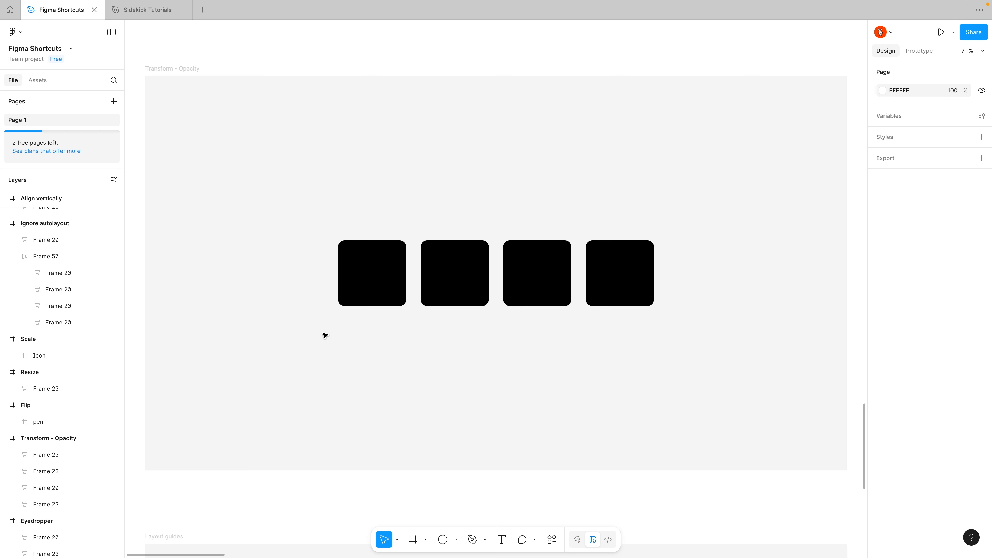
Set the opacity of the first black square in the Transform - Opacity frame to 50%.
left_click(359, 299)
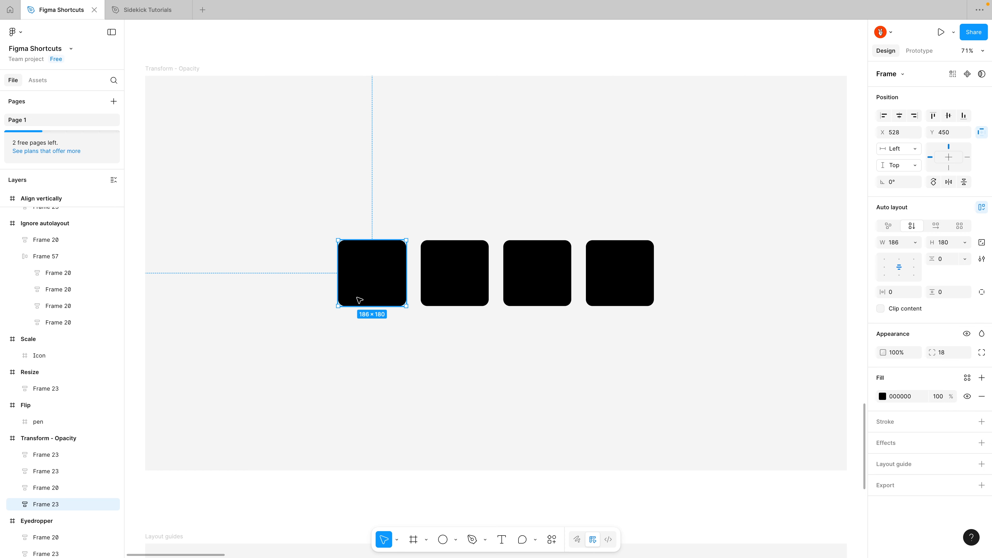
key("5")
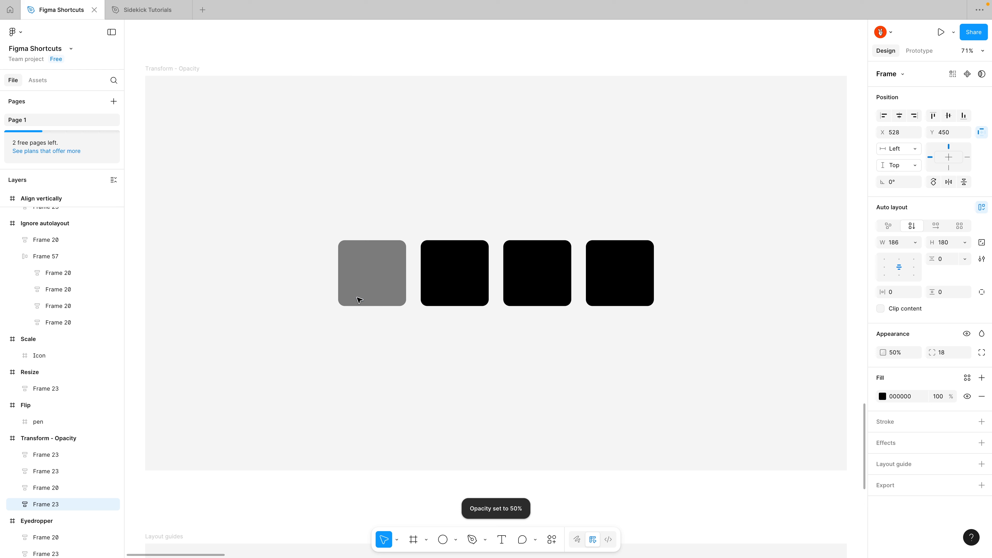
Set the first square's opacity to 70% and again to 20%, and set the second square's opacity to 50%.
key("7")
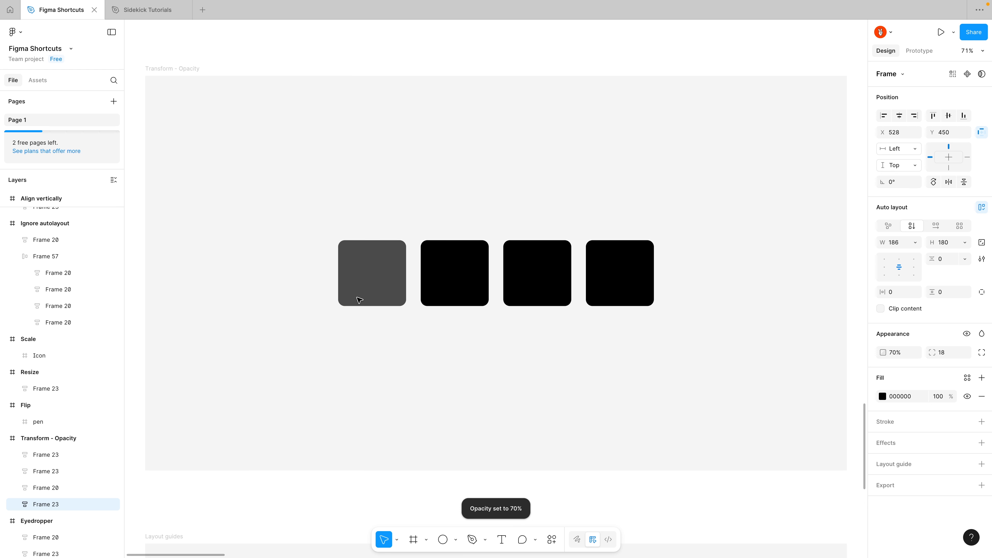
key("2")
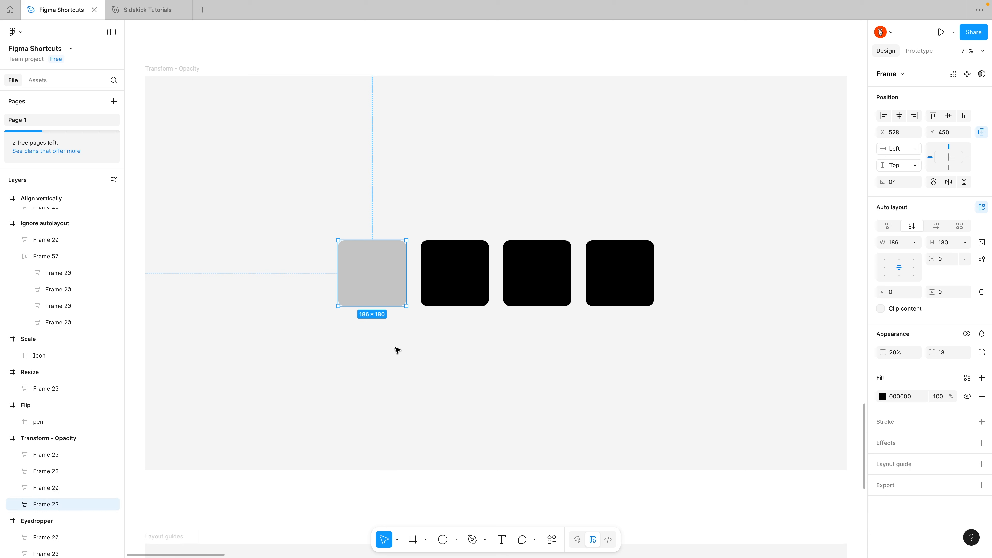
left_click(458, 284)
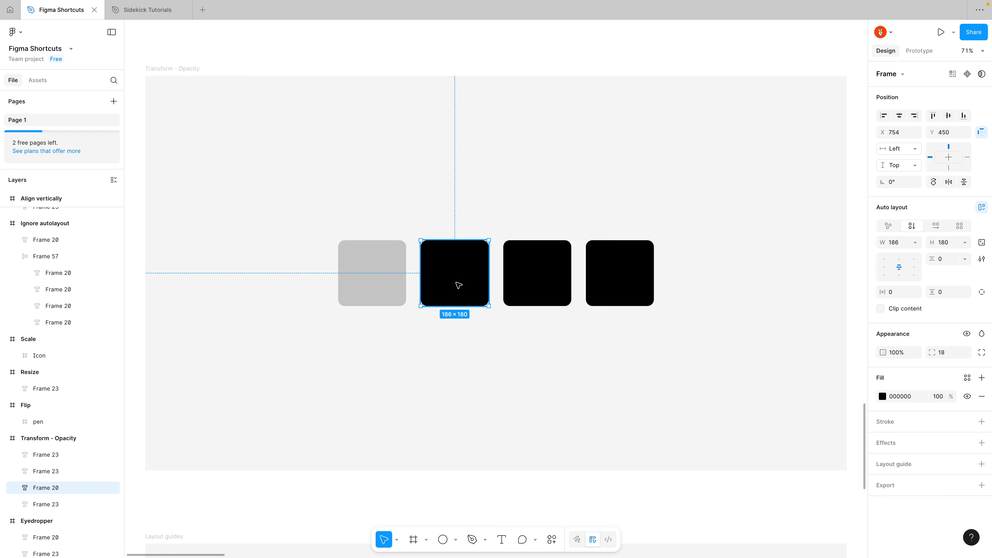
key("5")
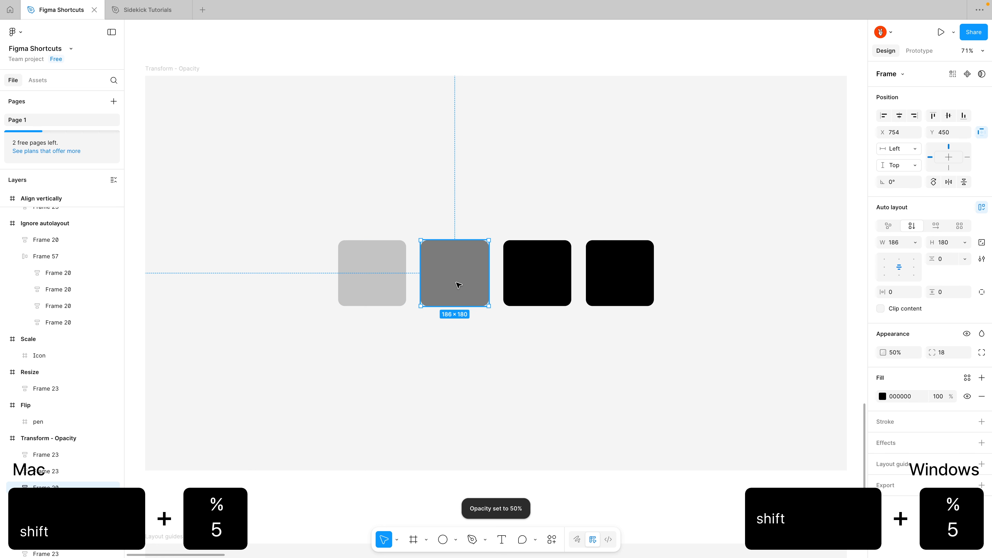
Set the opacity of the third square in the Transform - Opacity frame to 75%.
left_click(513, 275)
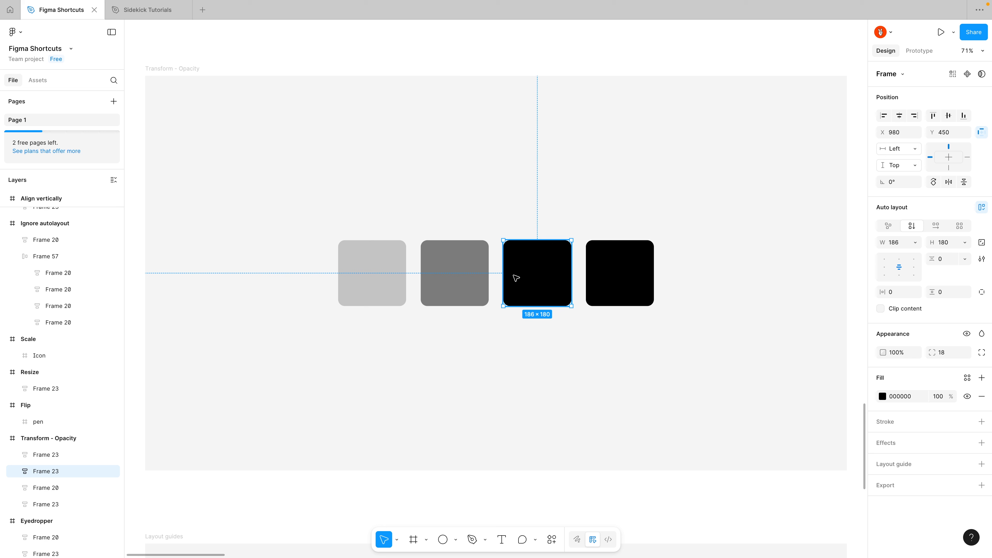
key("7")
key("5")
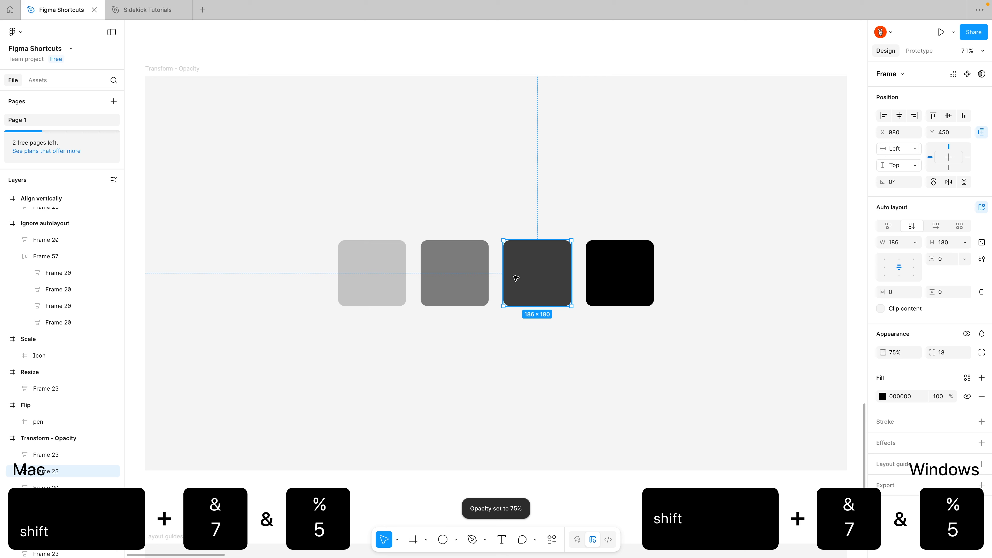
Set the fourth square's opacity to 0%, and restore it to 100%.
left_click(612, 275)
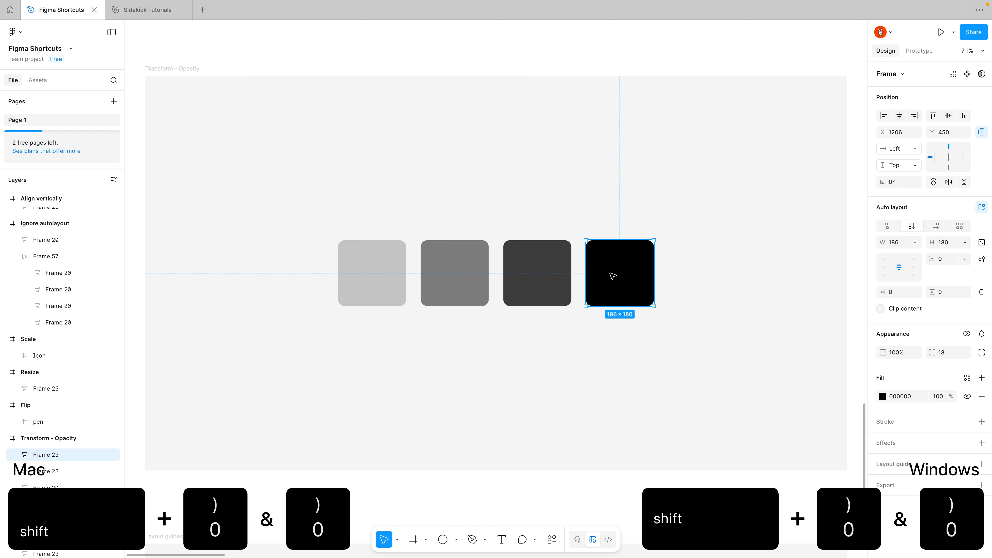
key("0")
key("0")
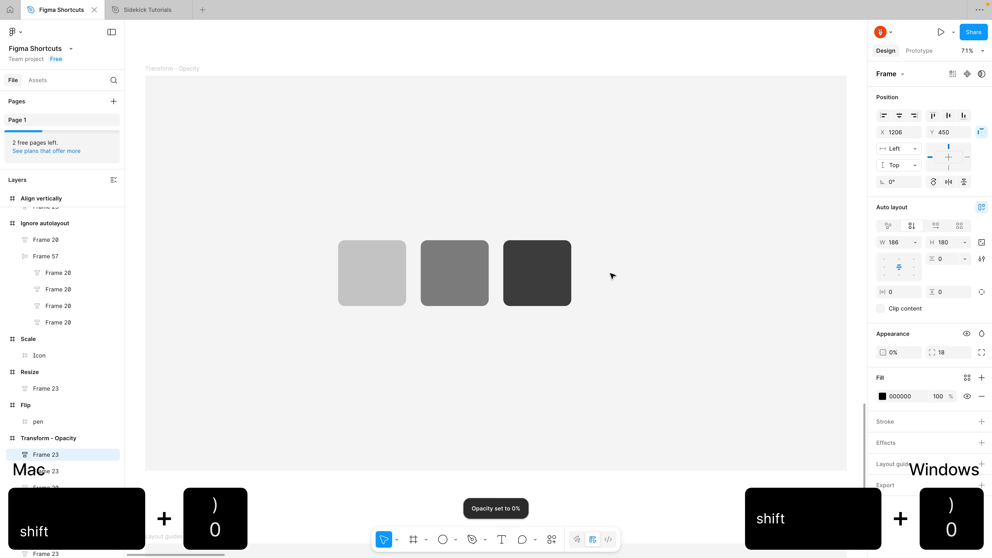
key("0")
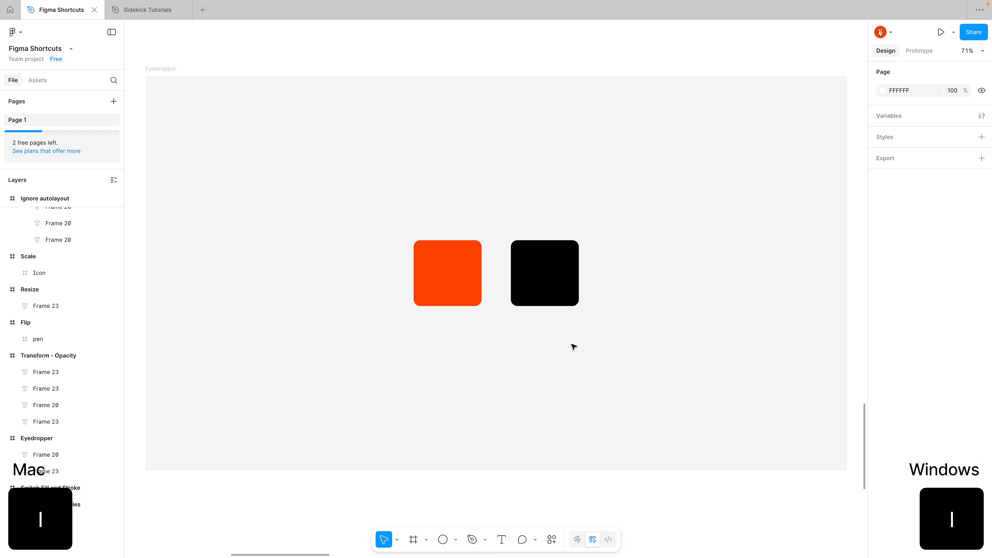
Apply the orange square's brand color style to the black square in the Eyedropper frame by sampling it with the eyedropper.
left_click(554, 294)
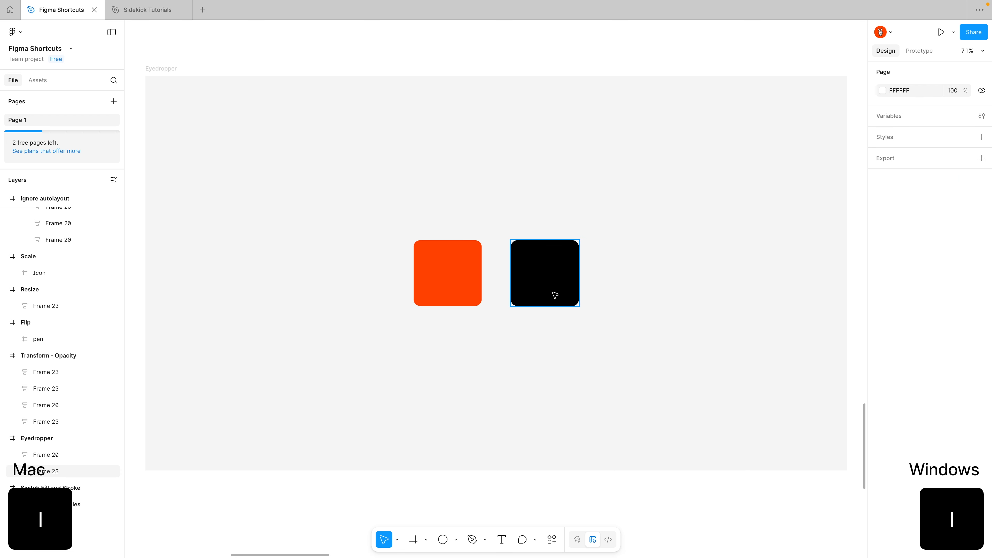
key("i")
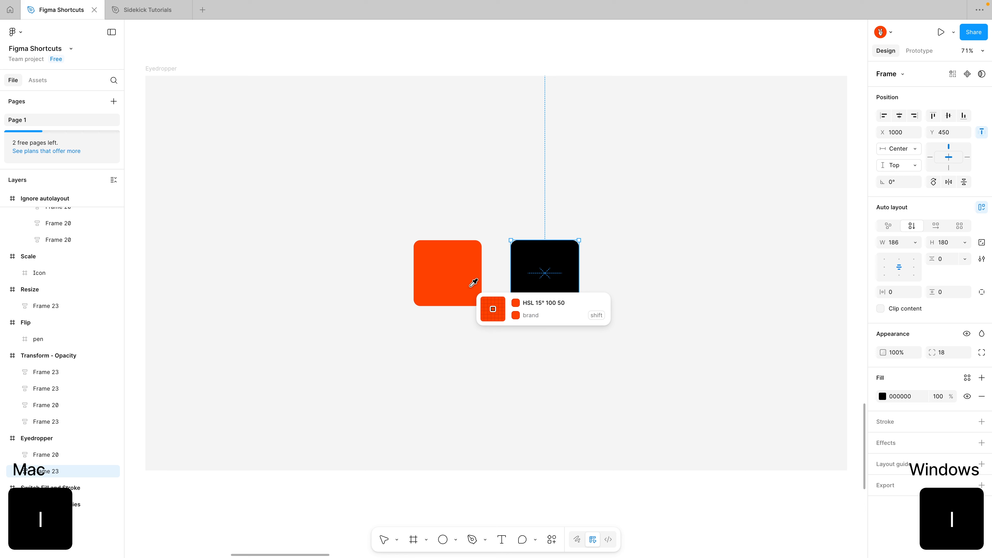
key("shift")
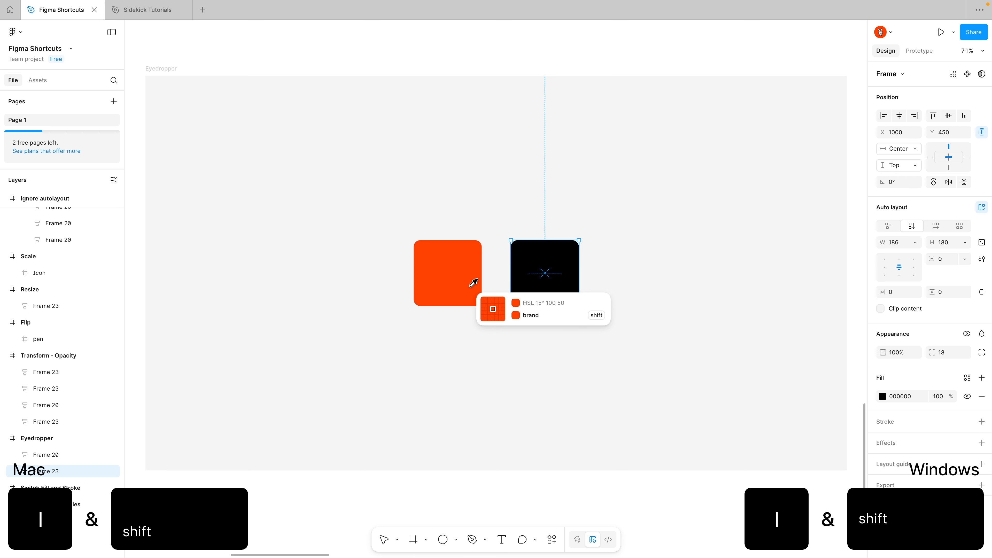
left_click(473, 282, "shift")
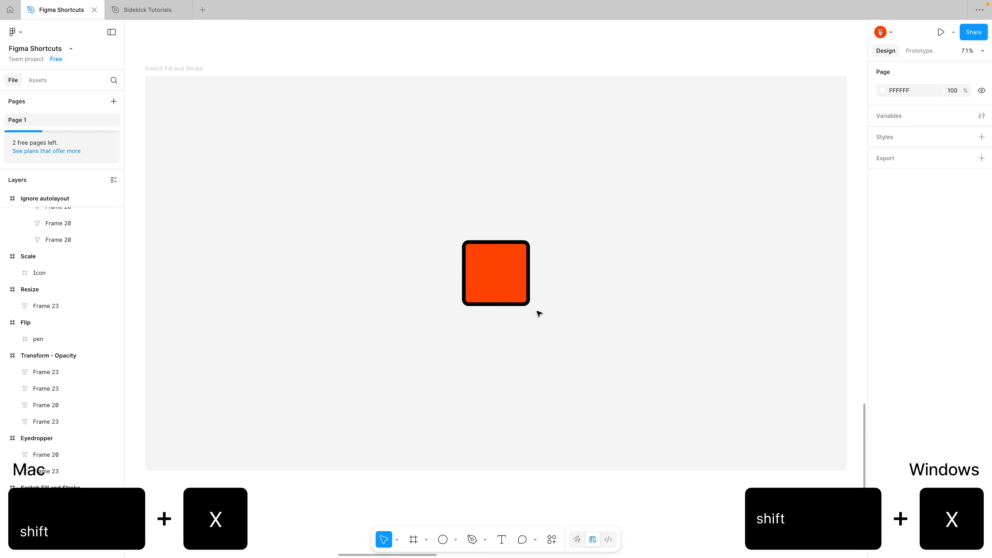
Swap the fill and stroke colors of the square in the Switch Fill and Stroke frame, and swap them back.
left_click(504, 288)
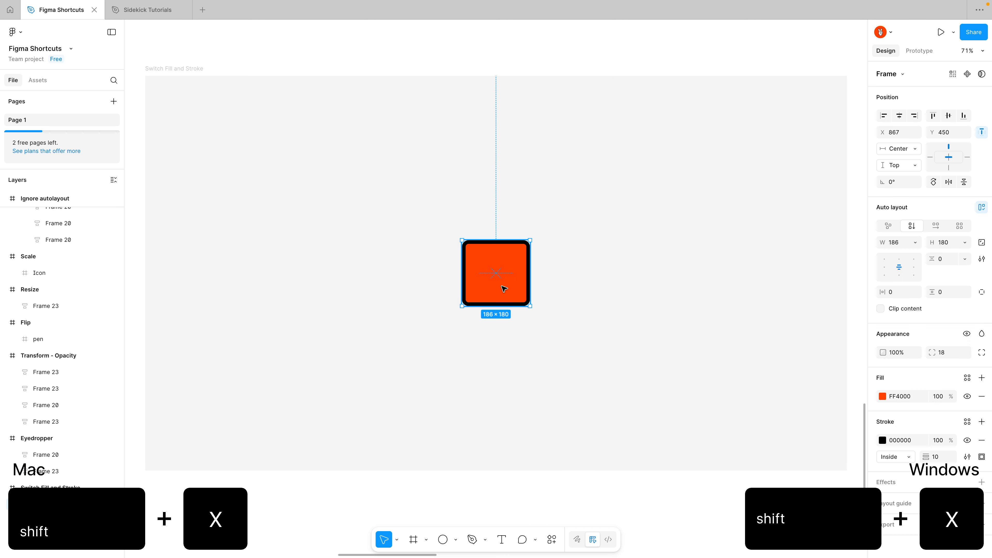
key("shift+x")
key("shift+x")
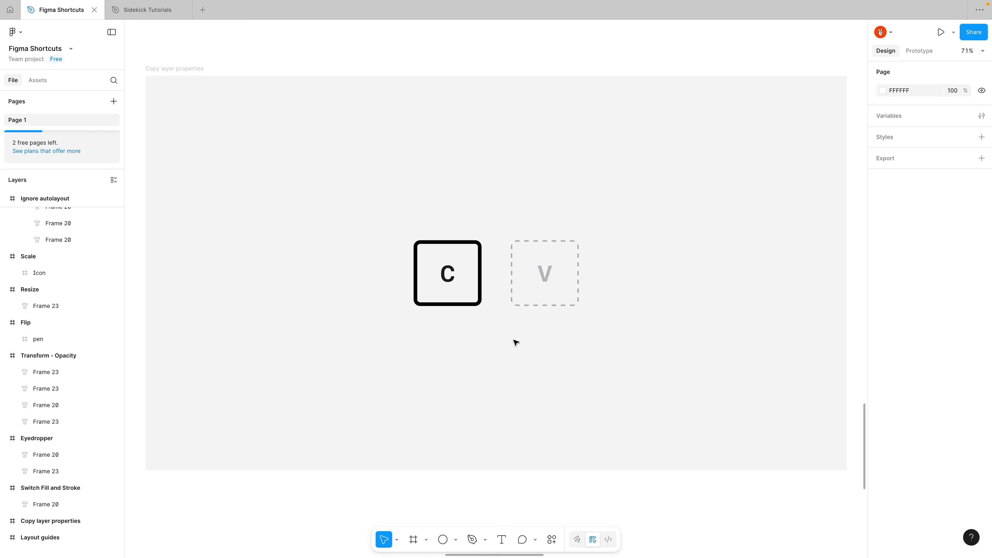
Copy the layer properties of the C square onto the dashed V square in the Copy layer properties frame, and deselect it.
left_click(469, 299)
key("ctrl+alt+c")
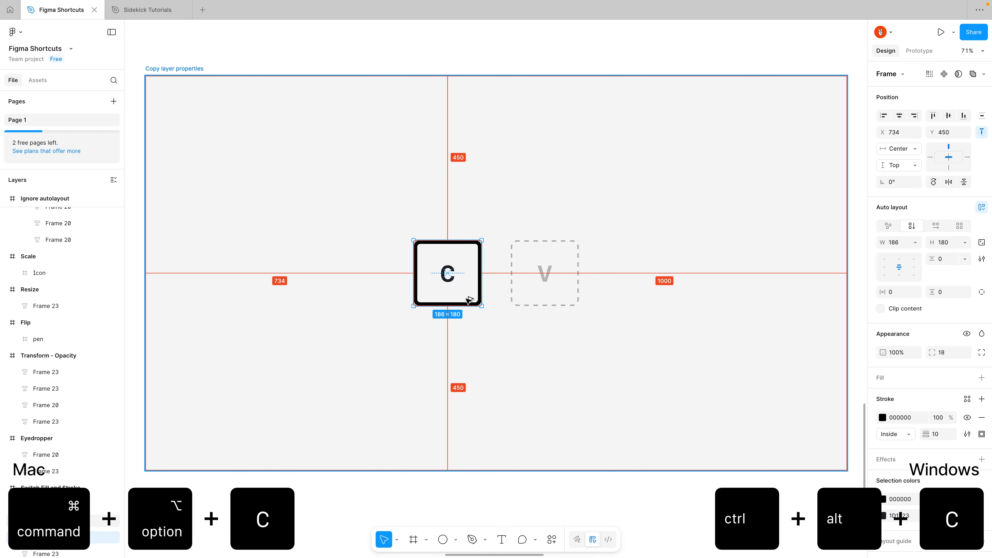
left_click(538, 289)
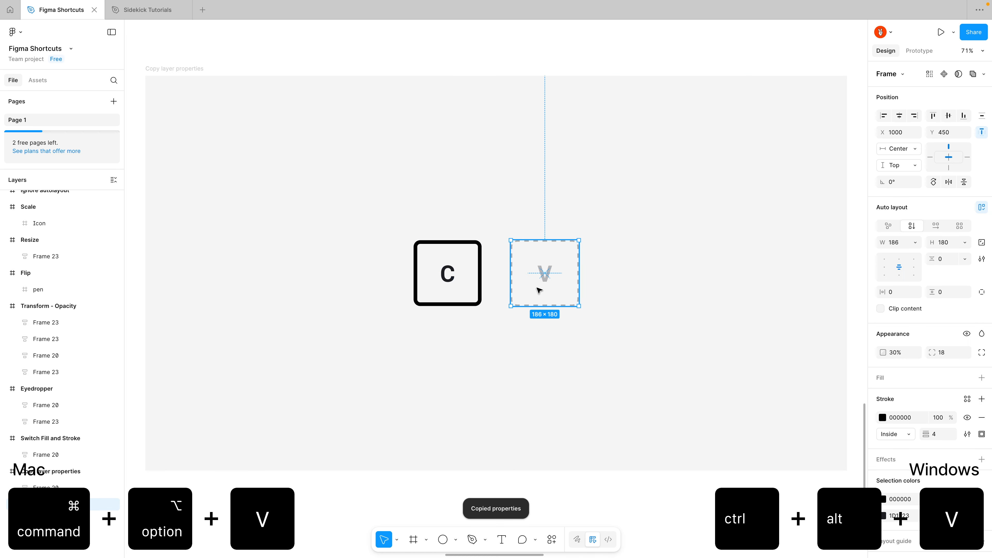
key("ctrl+alt+v")
left_click(545, 339)
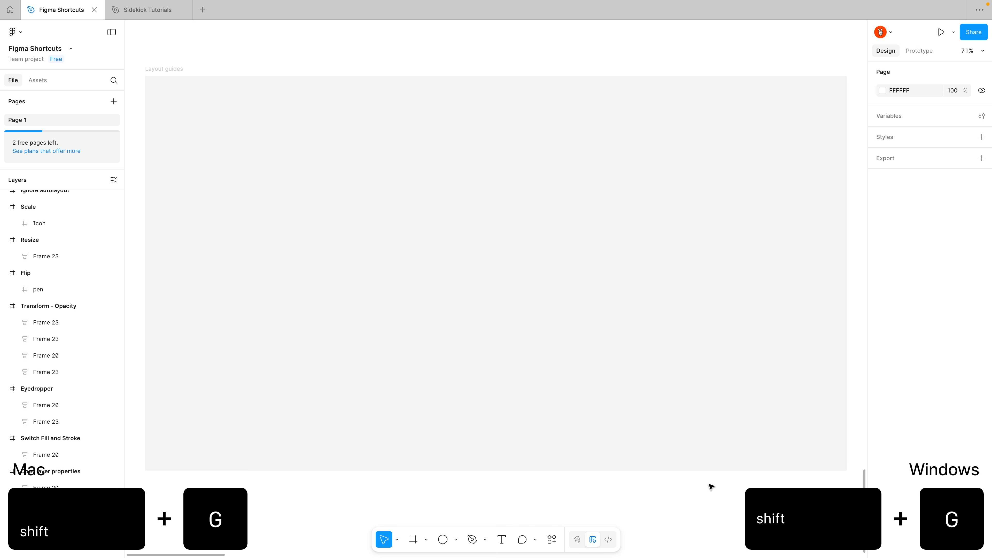
Toggle the visibility of the layout guides on and off in the Layout guides frame.
key("shift+g")
key("shift+g")
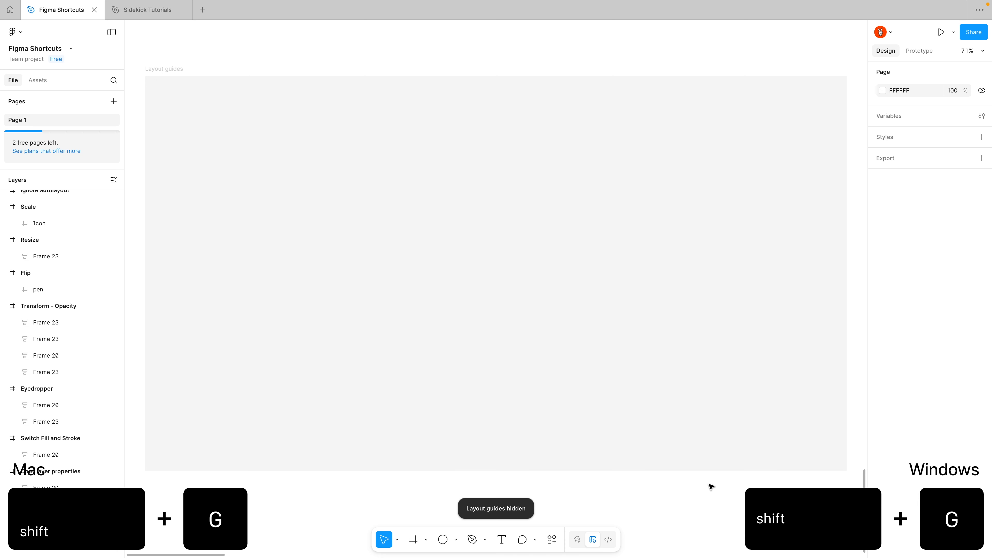
key("shift+g")
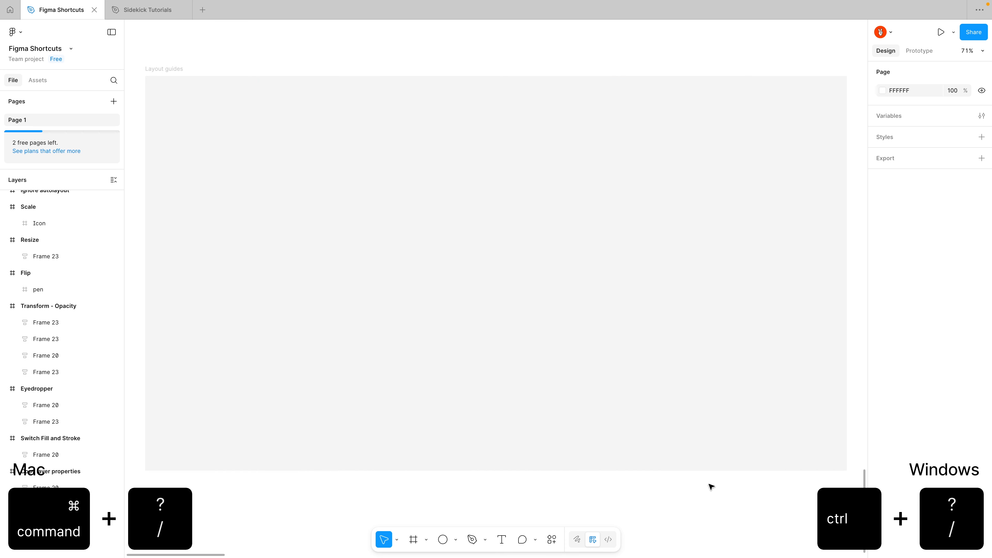
Hide the whole editor interface and show it again, twice.
key("ctrl+slash")
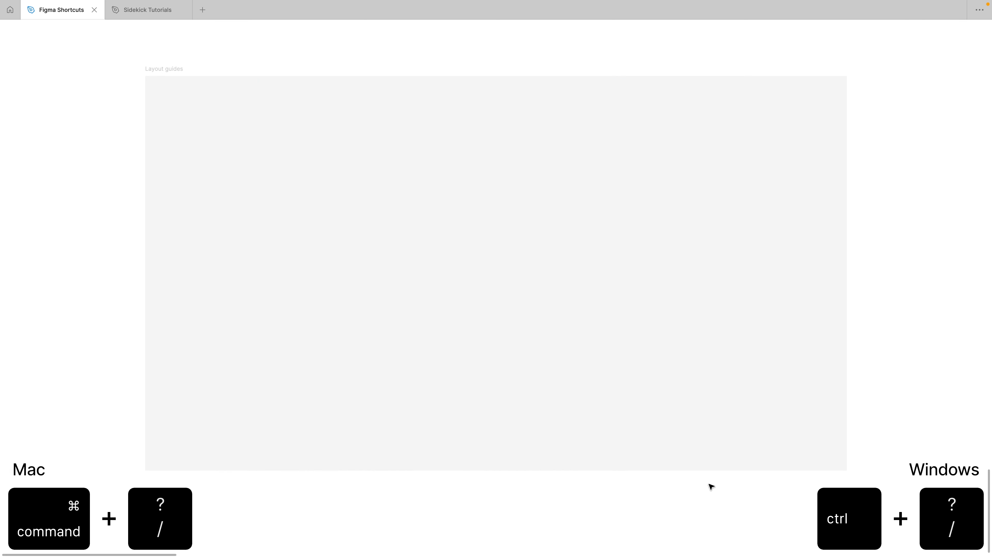
key("ctrl+slash")
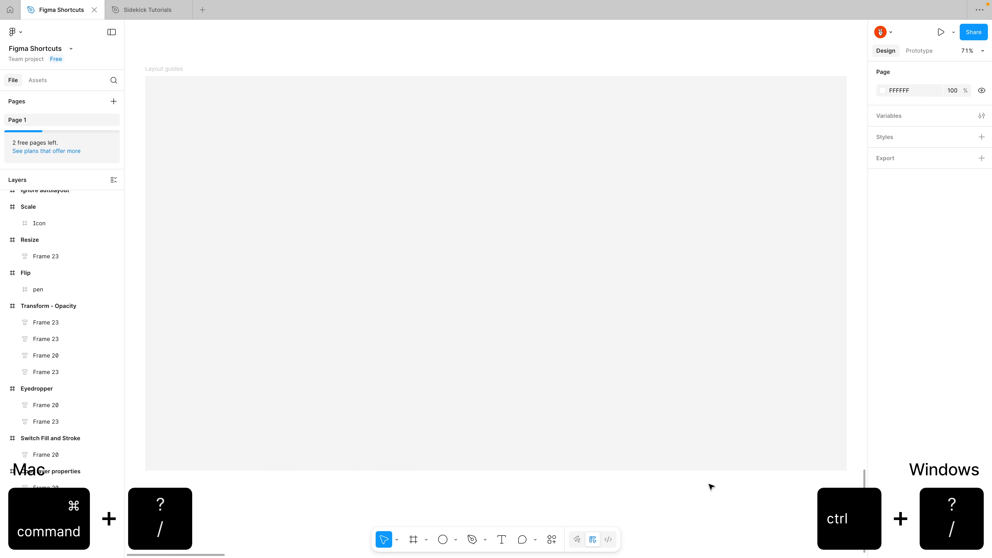
key("ctrl+slash")
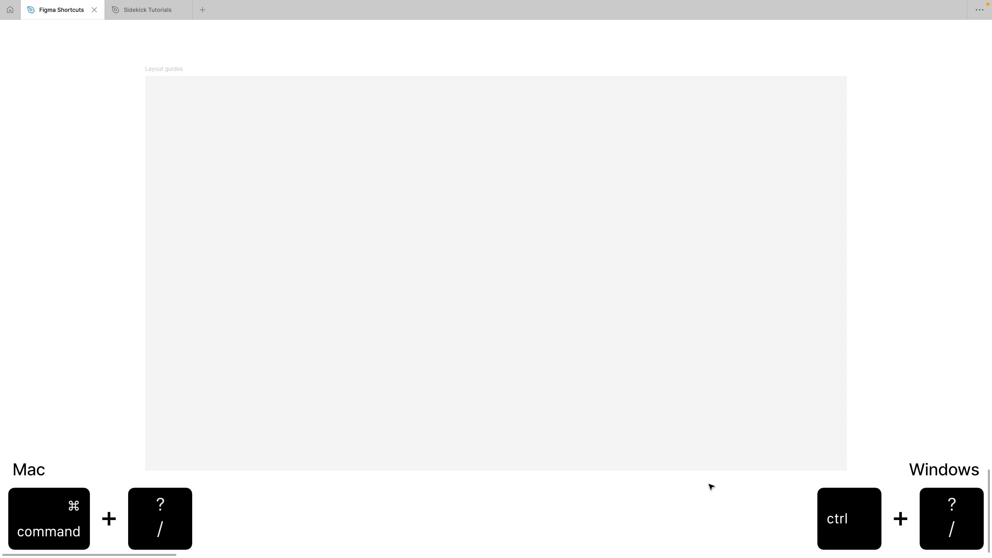
key("ctrl+slash")
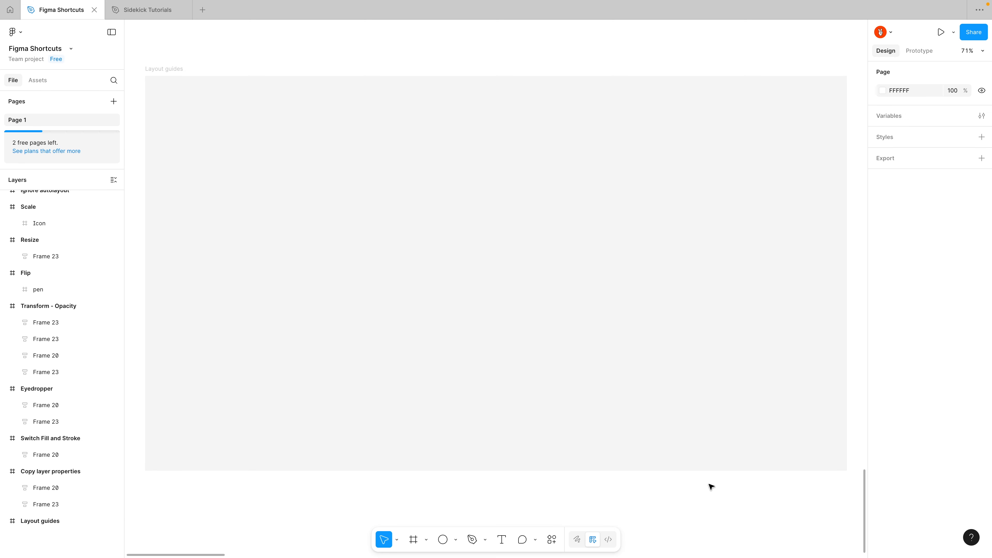
Search the actions for "colla" and run Collapse layers to fold all the frames in the layer list.
key("ctrl+k")
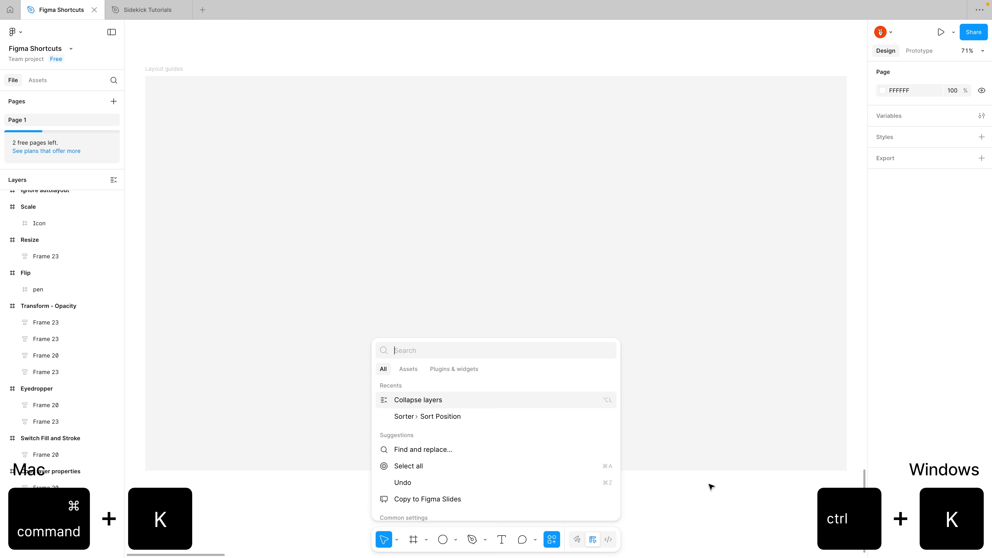
type("colla")
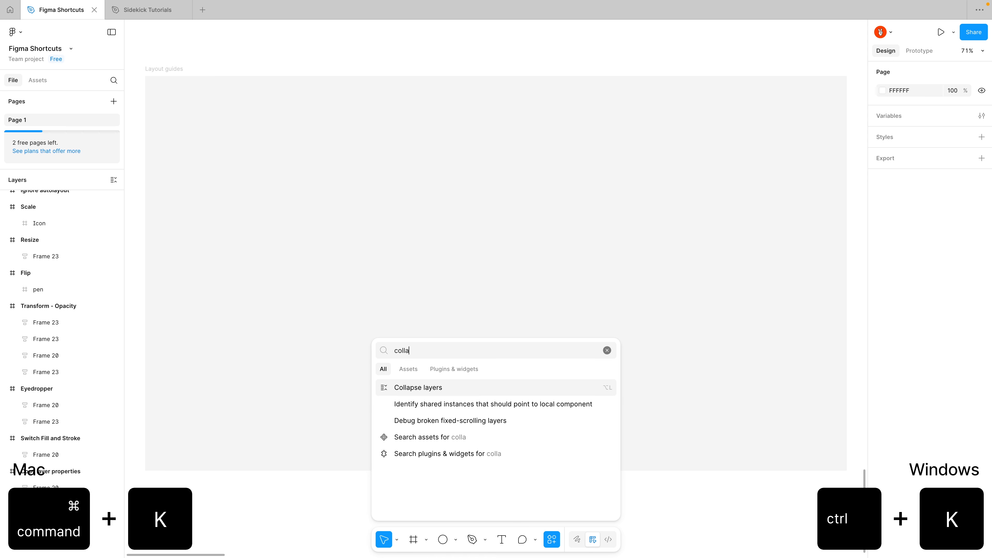
key("Return")
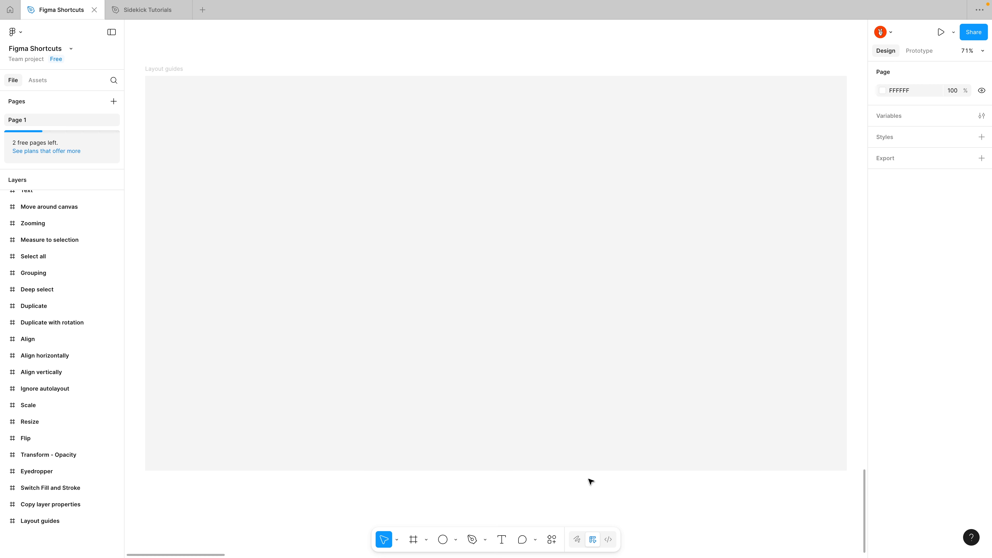
Open the keyboard shortcuts reference and look through its Tools, View and Zoom shortcuts.
left_click(971, 537)
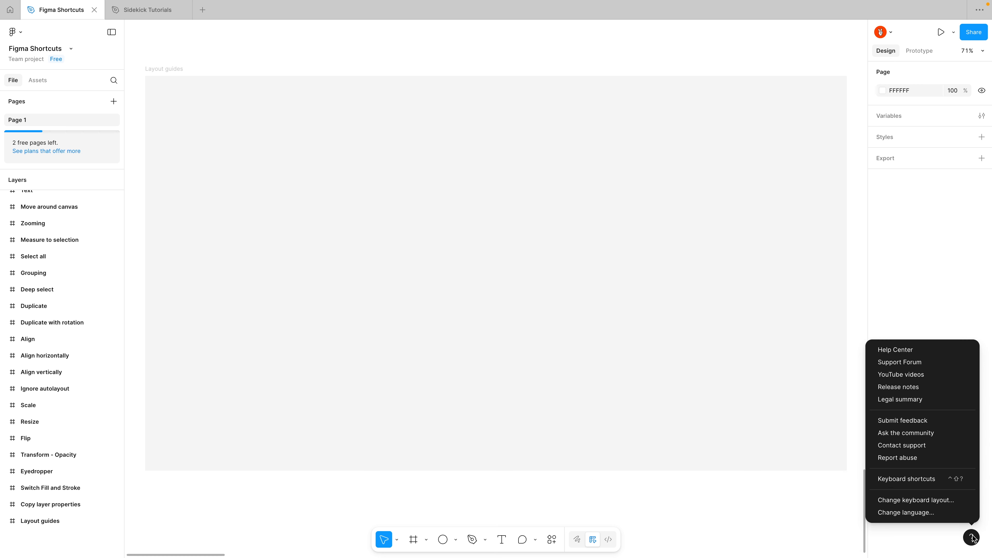
left_click(933, 479)
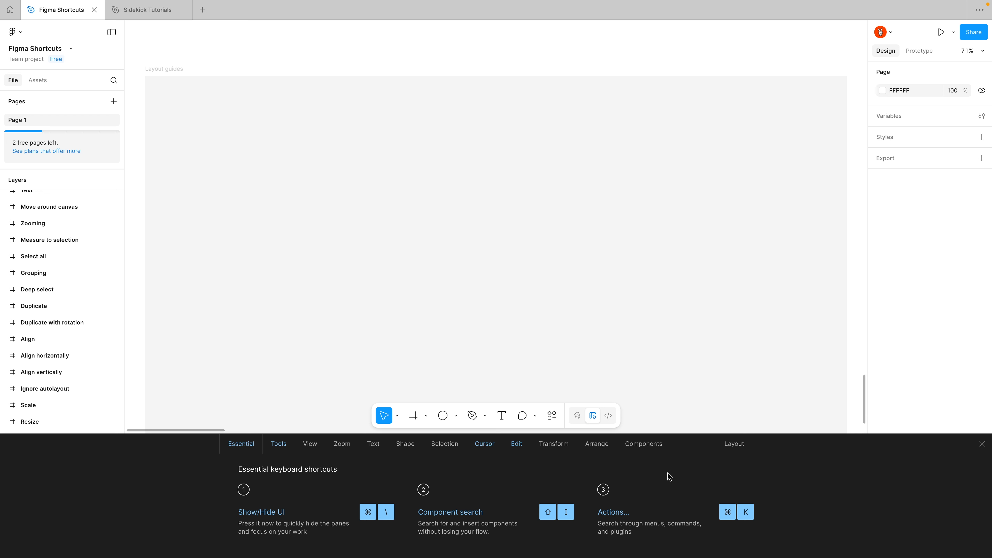
left_click(280, 449)
left_click(308, 444)
left_click(342, 445)
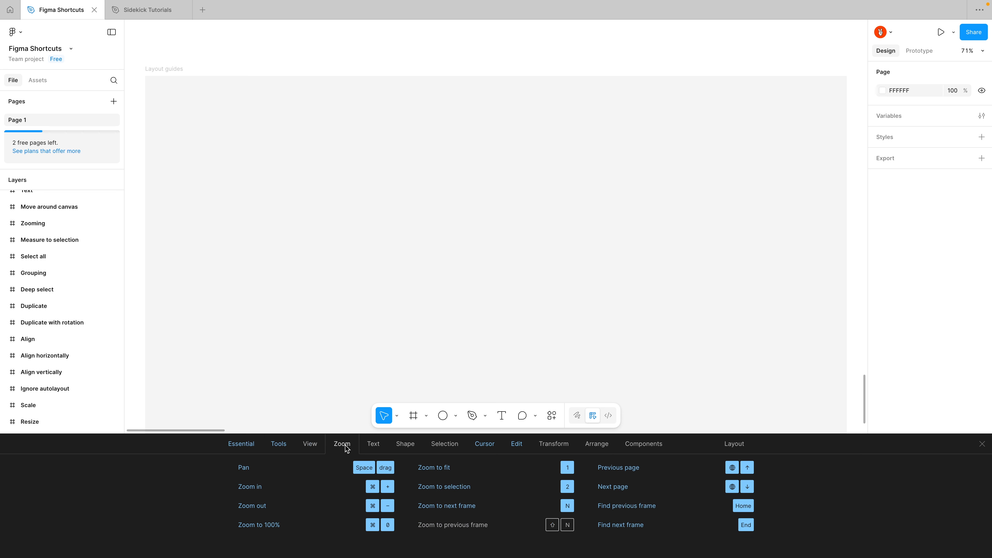
Change the keyboard layout used for the shortcuts to Swedish.
left_click(734, 446)
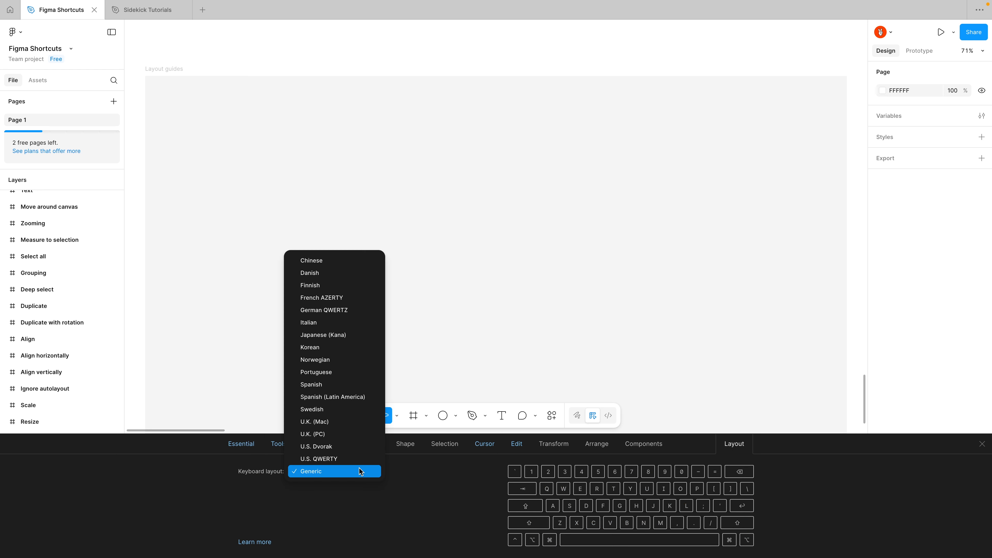
left_click(372, 471)
left_click(348, 416)
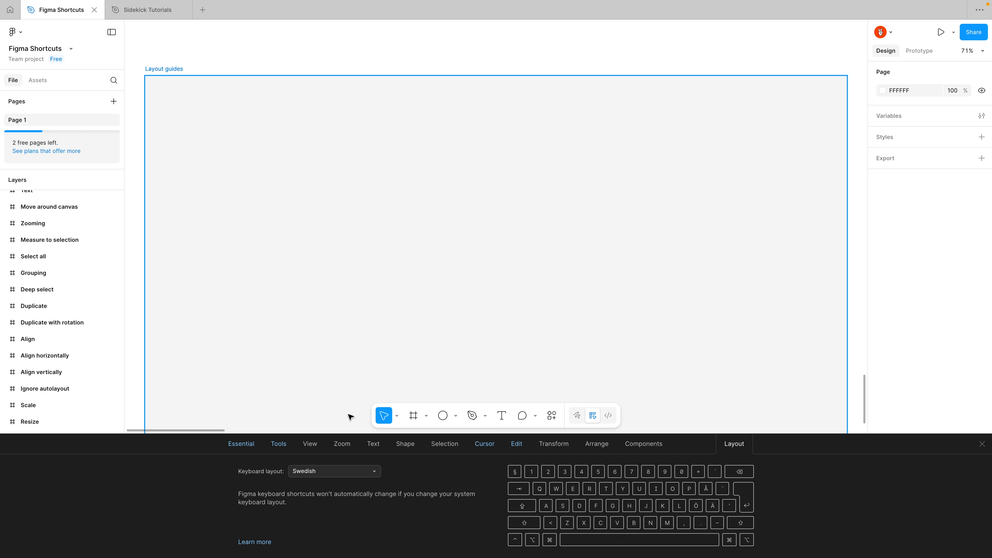
Look through the Essential and Tools shortcuts, and close the keyboard shortcuts reference.
left_click(250, 445)
left_click(270, 445)
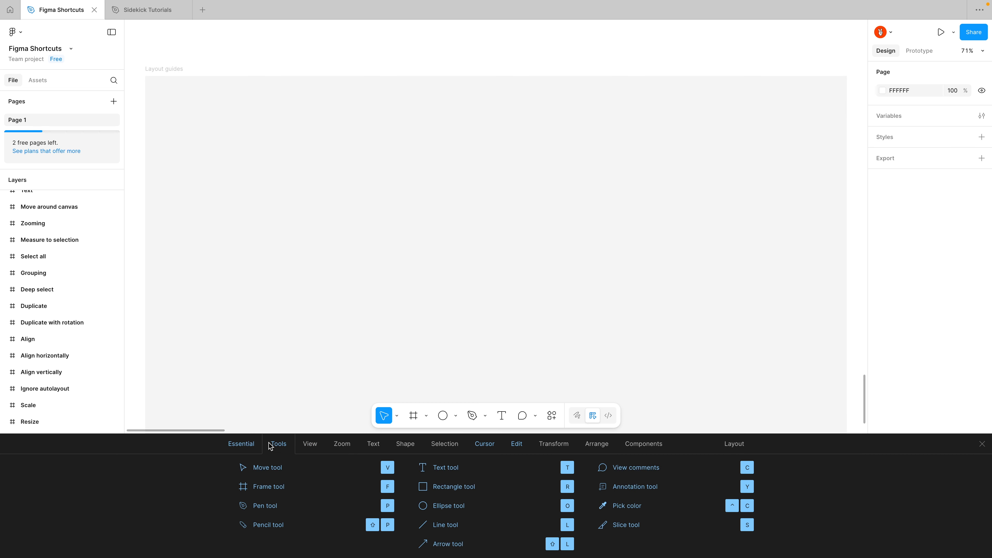
left_click(980, 444)
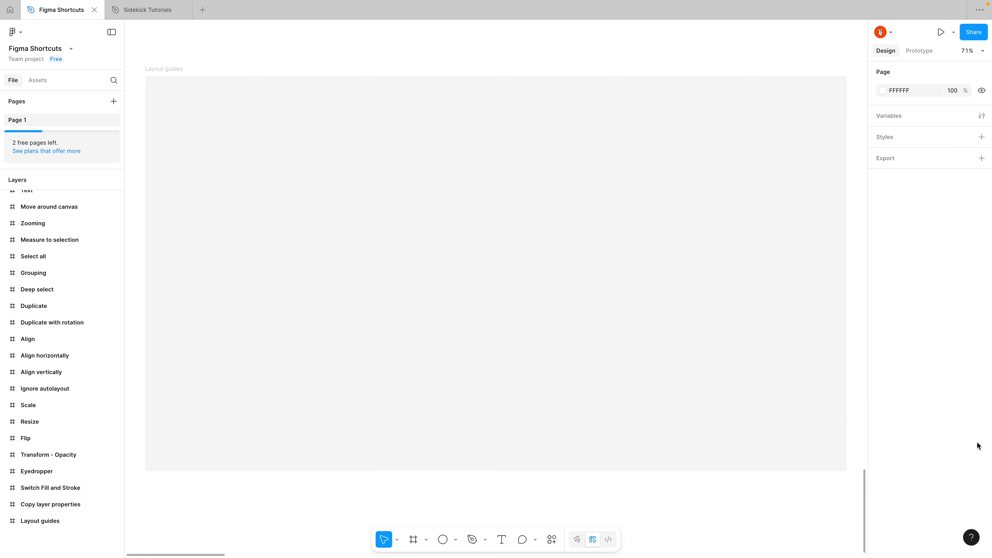